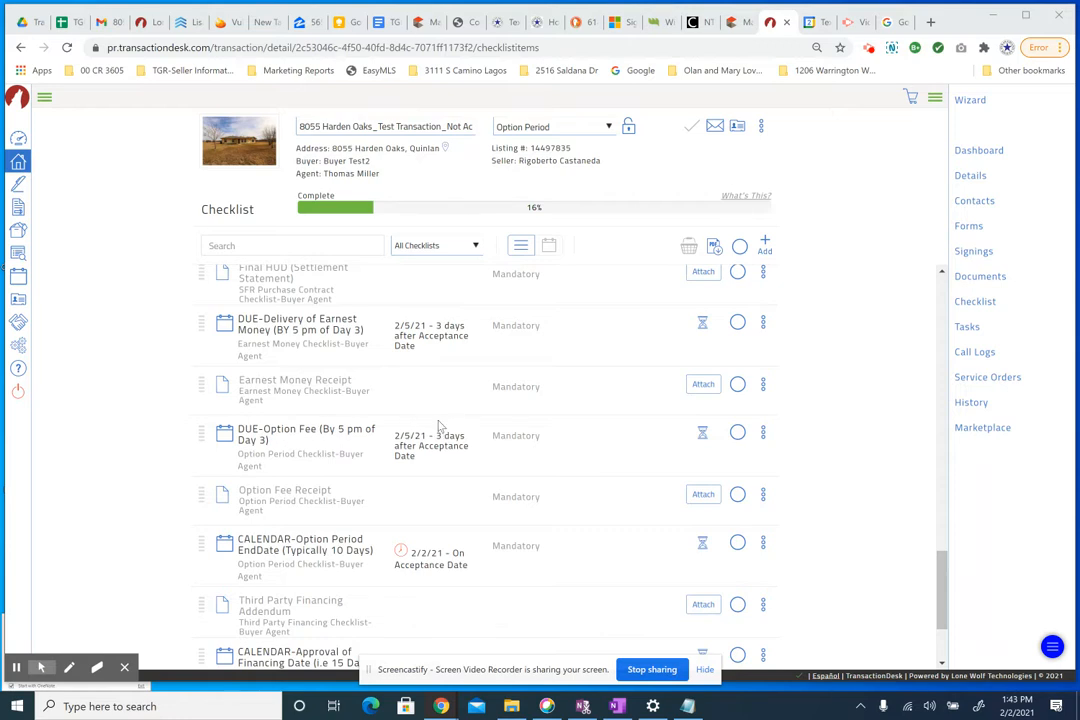
# - Scroll to the Option Period end-date item and highlight its CALENDAR prefix
pyautogui.scroll(-1, 424, 444)
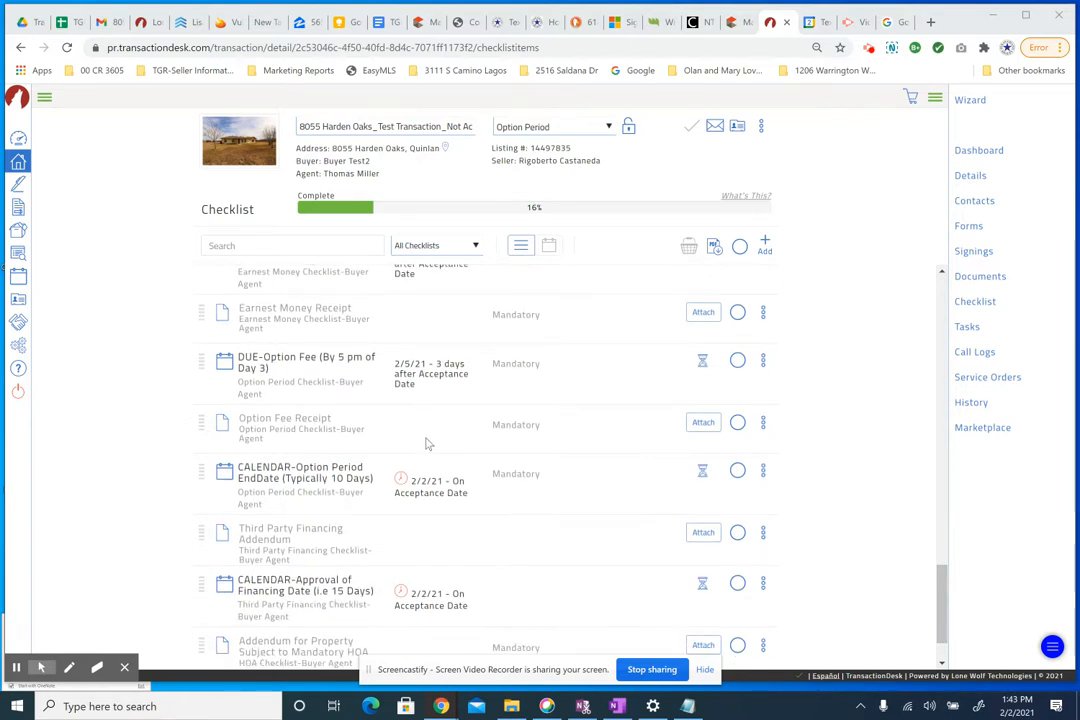
pyautogui.scroll(1, 388, 366)
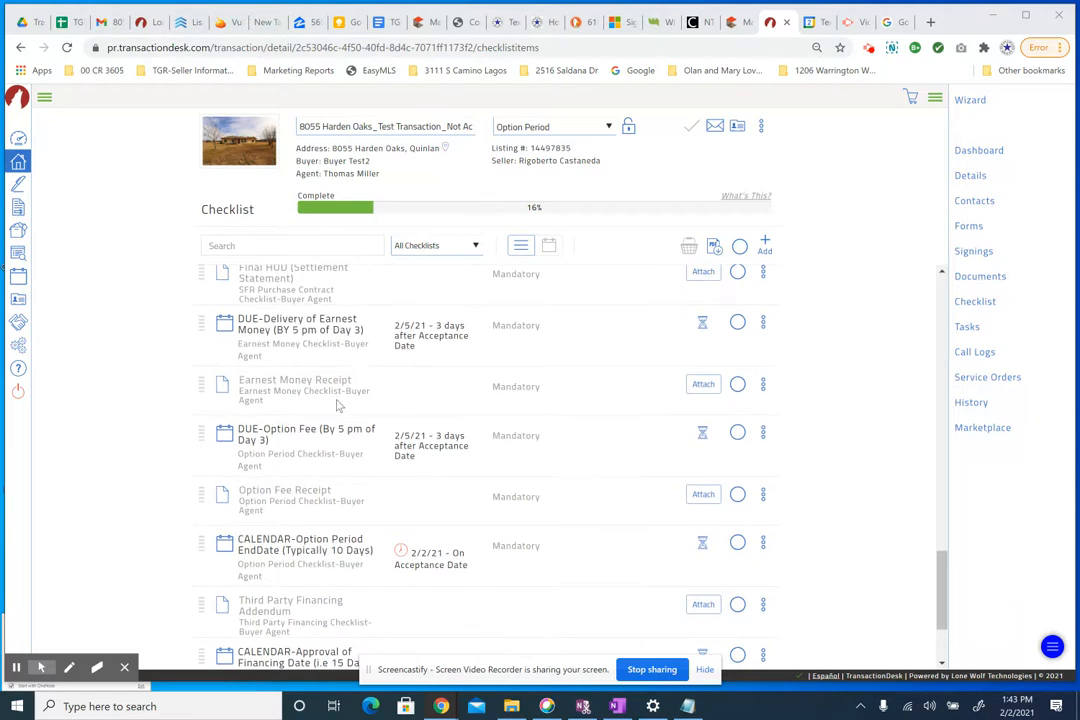
pyautogui.scroll(-1, 340, 415)
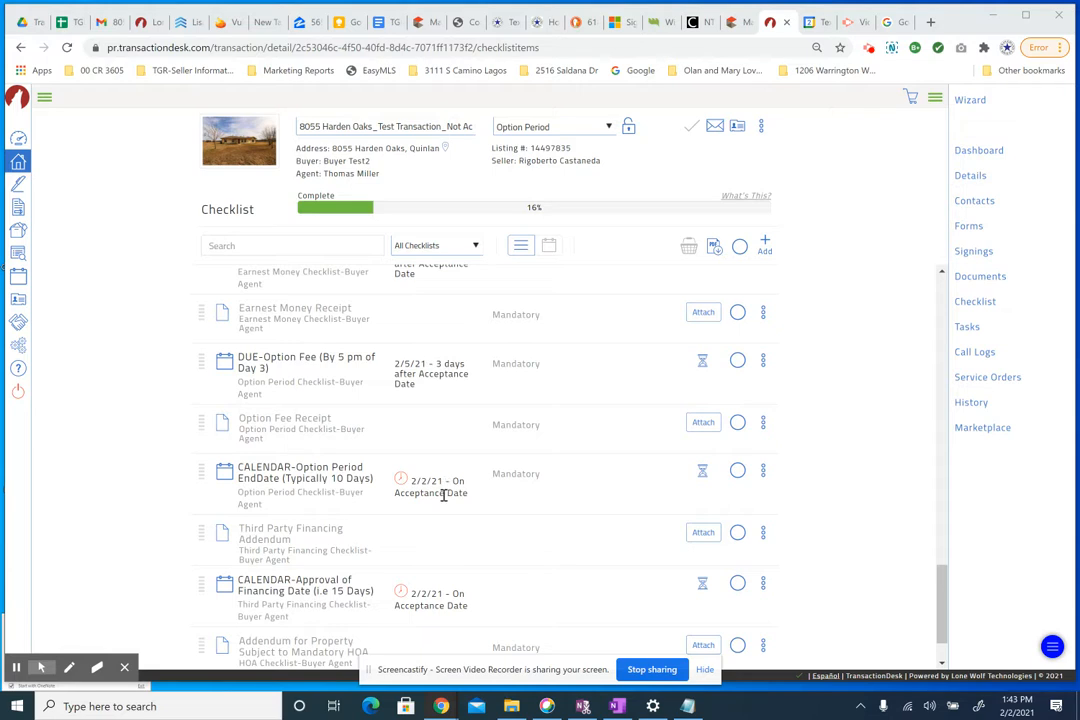
pyautogui.scroll(-1, 435, 588)
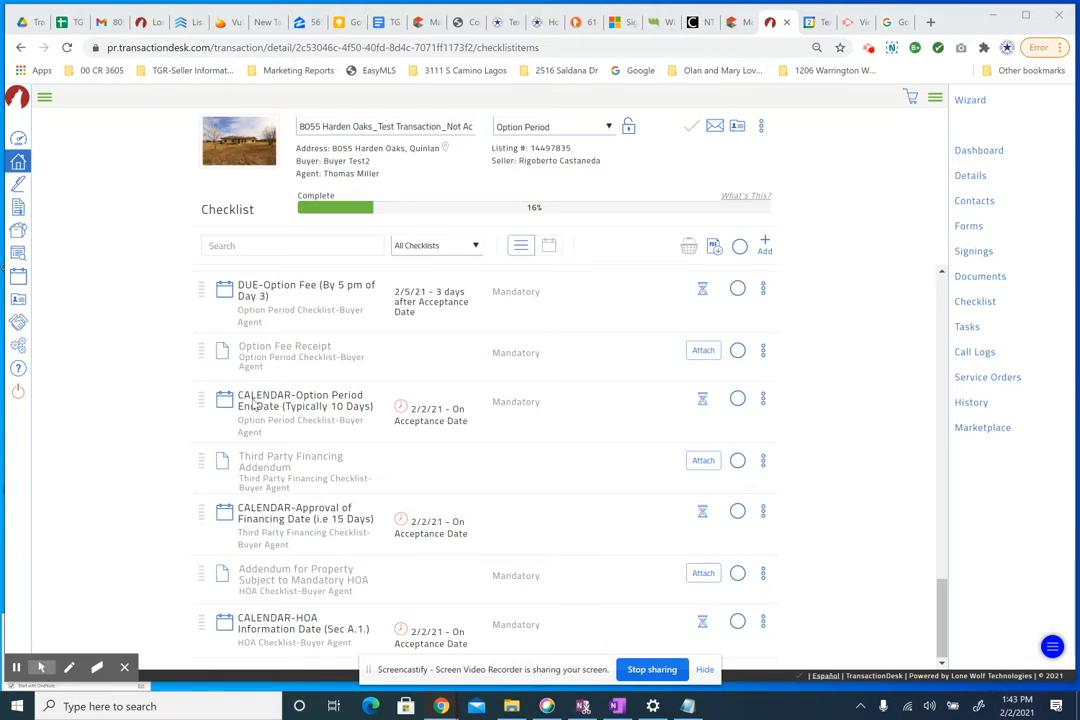
pyautogui.doubleClick(266, 400)
pyautogui.click(296, 408)
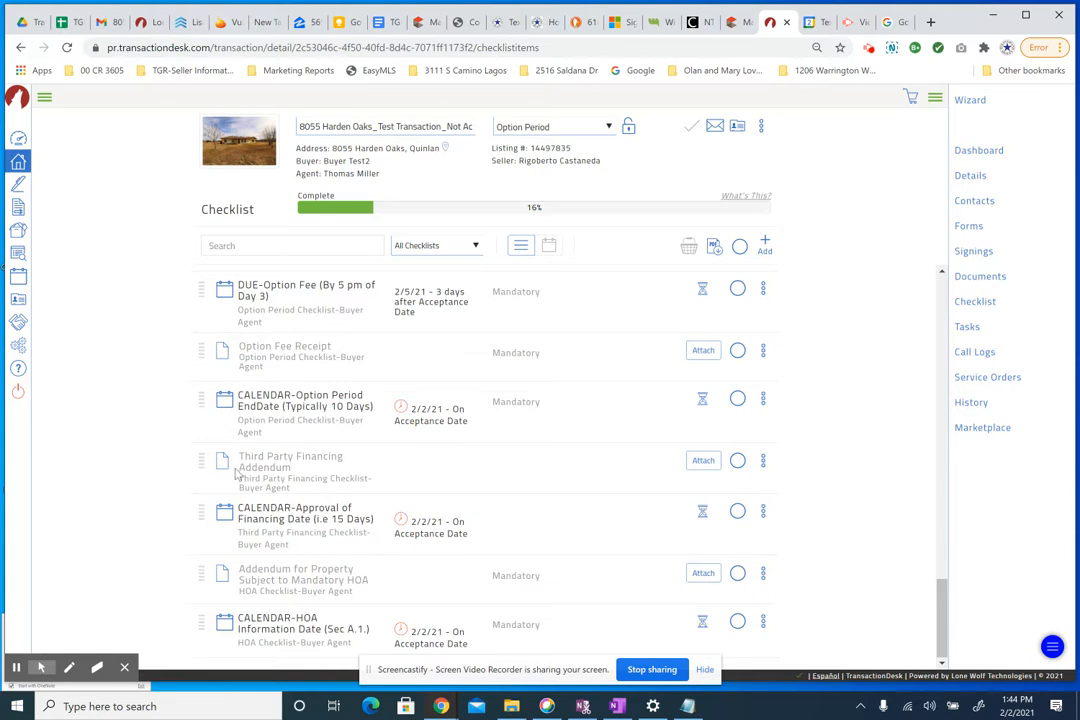
# - Show the transaction's Tasks list and scroll to CALENDAR-Option Period EndDate
pyautogui.click(968, 330)
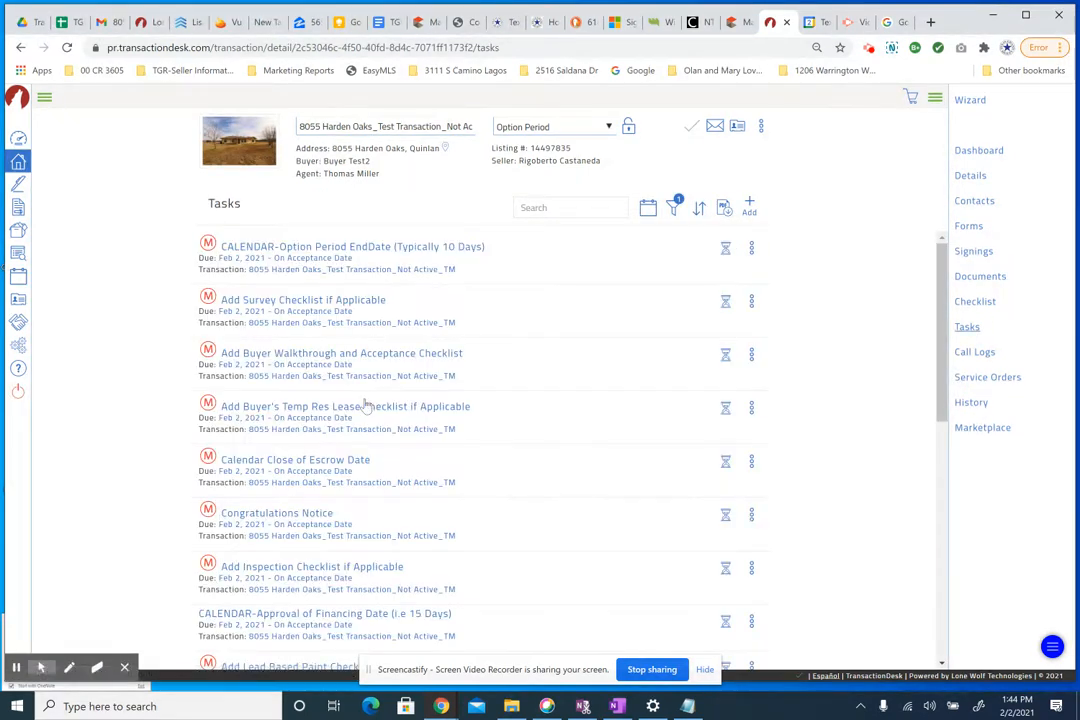
pyautogui.scroll(-6, 375, 420)
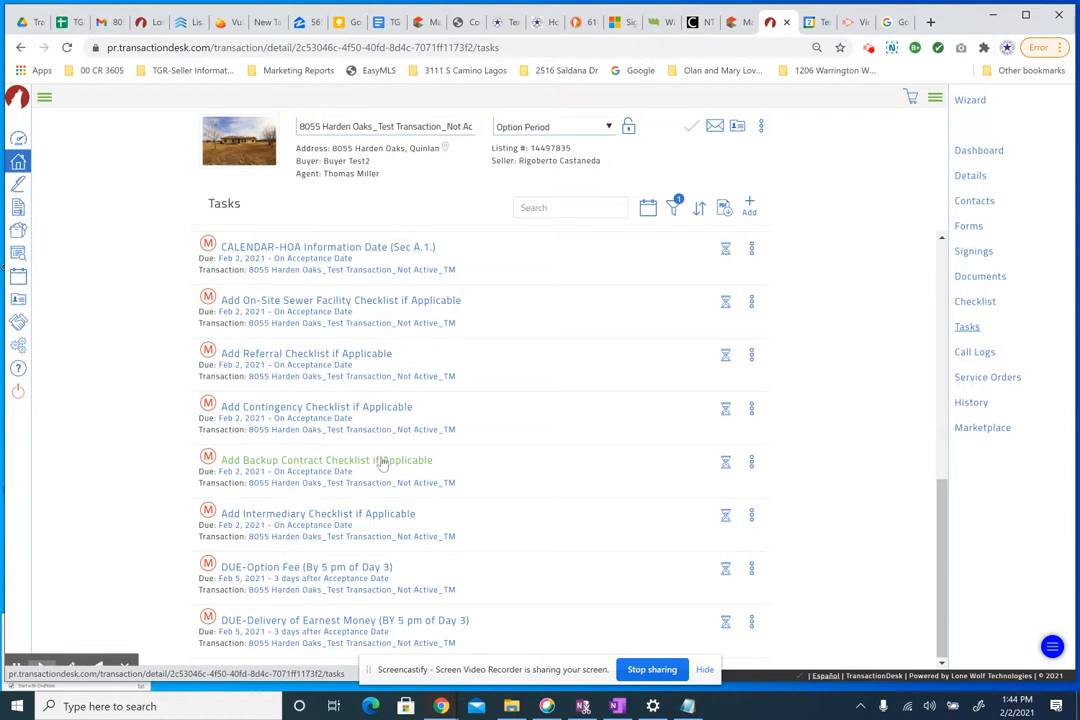
pyautogui.scroll(2, 258, 408)
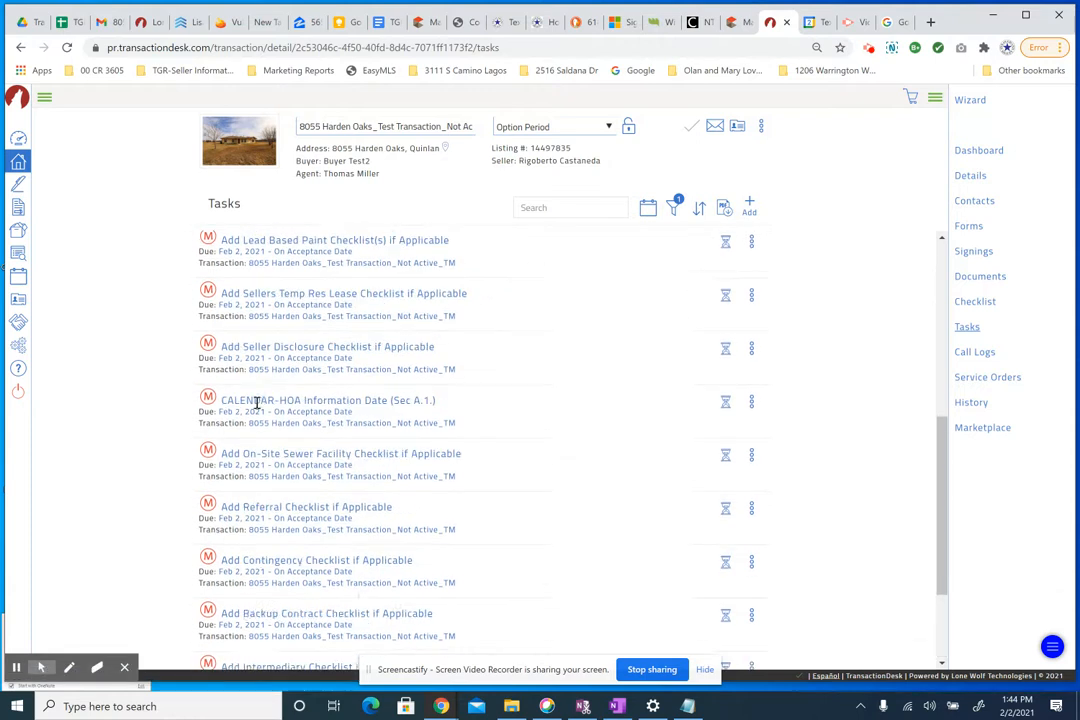
pyautogui.scroll(2, 280, 457)
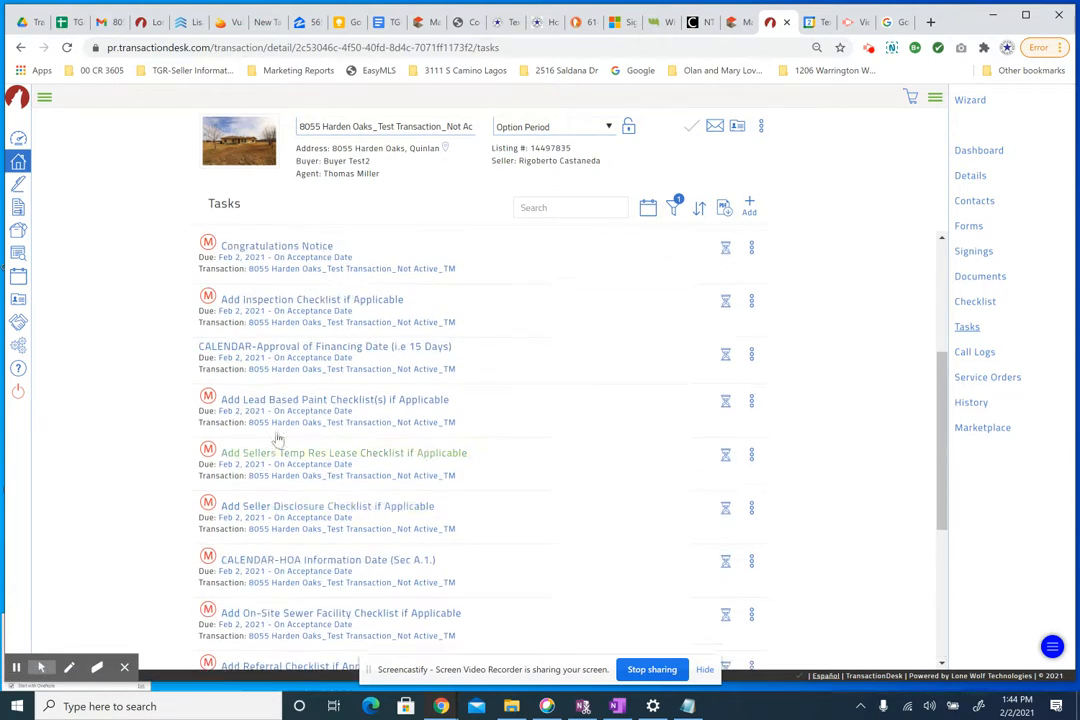
pyautogui.scroll(2, 289, 418)
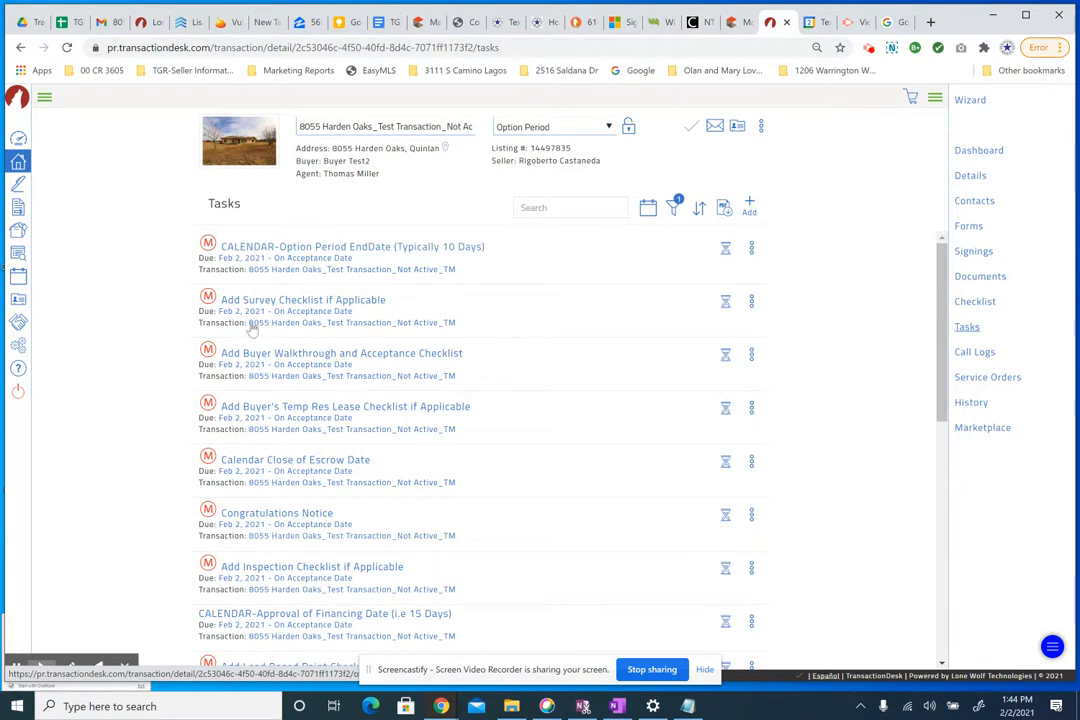
# - Open the CALENDAR-Option Period EndDate task and change CALENDAR to DUE
pyautogui.click(241, 250)
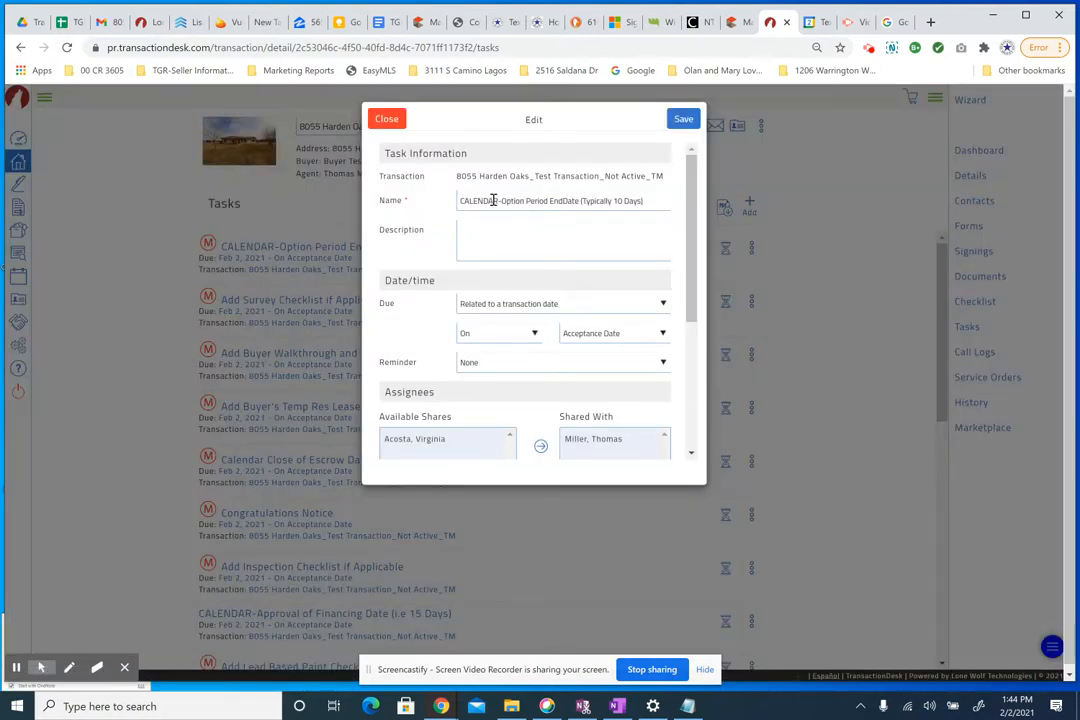
pyautogui.moveTo(498, 201); pyautogui.dragTo(425, 203)
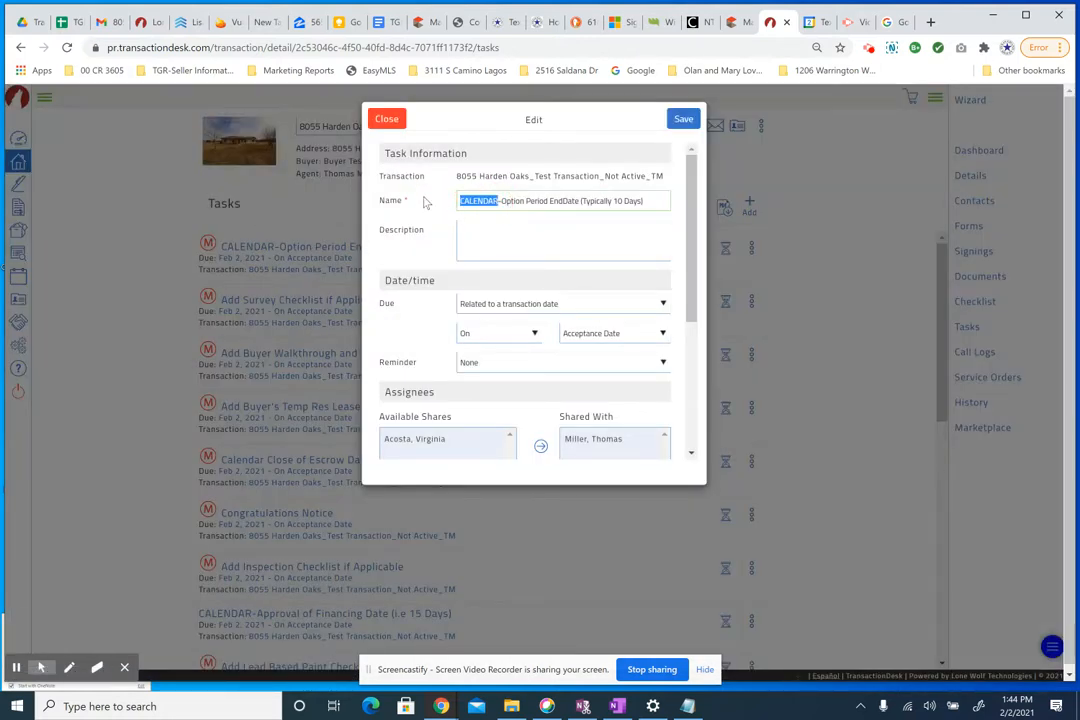
pyautogui.write('DUE')
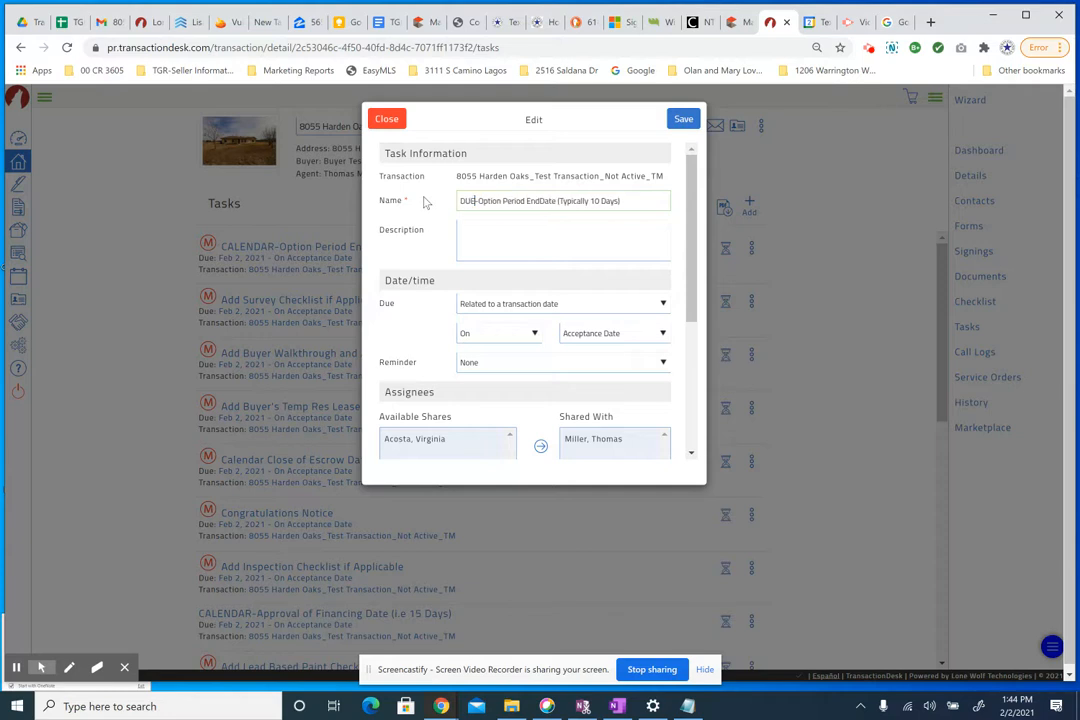
pyautogui.moveTo(457, 177); pyautogui.dragTo(530, 178)
pyautogui.hotkey('ctrl', 'c')
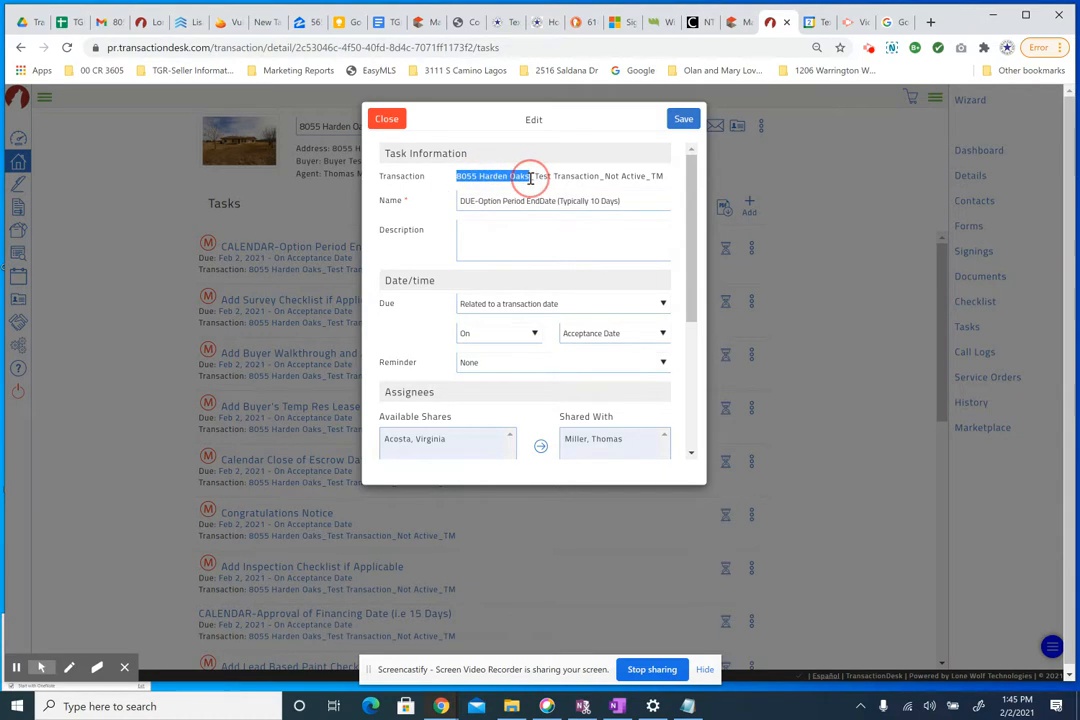
pyautogui.moveTo(636, 203); pyautogui.dragTo(563, 201)
pyautogui.hotkey('ctrl', 'v')
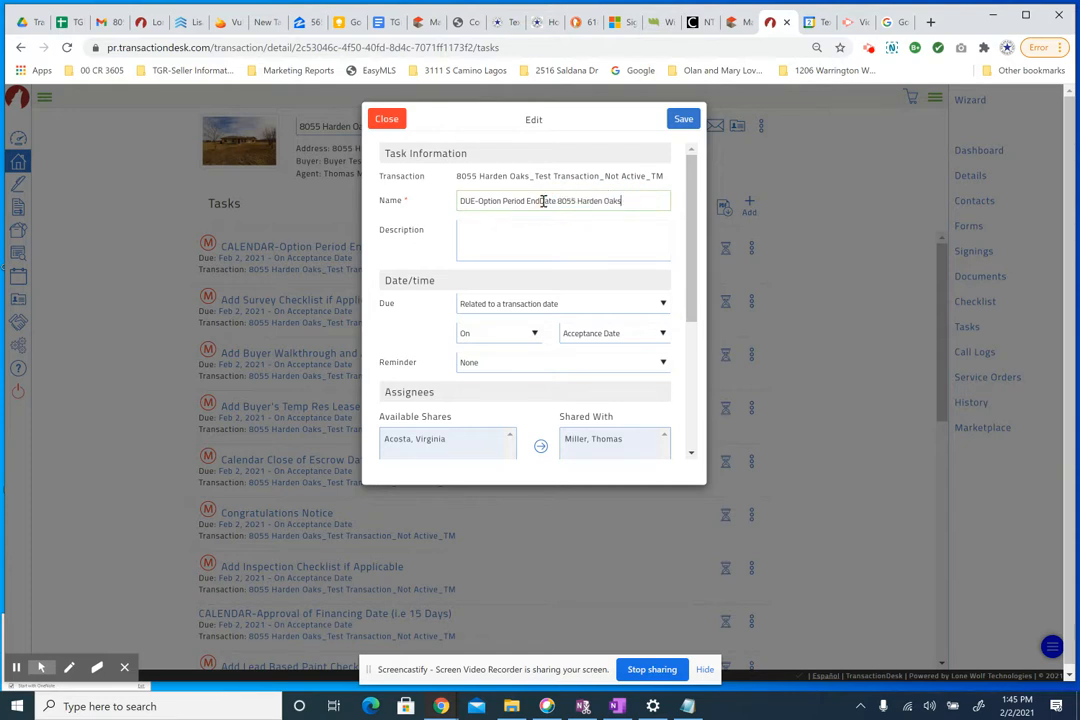
pyautogui.press('BackSpace')
pyautogui.write('-')
pyautogui.moveTo(559, 202); pyautogui.dragTo(622, 202)
pyautogui.click(624, 201)
pyautogui.click(612, 244)
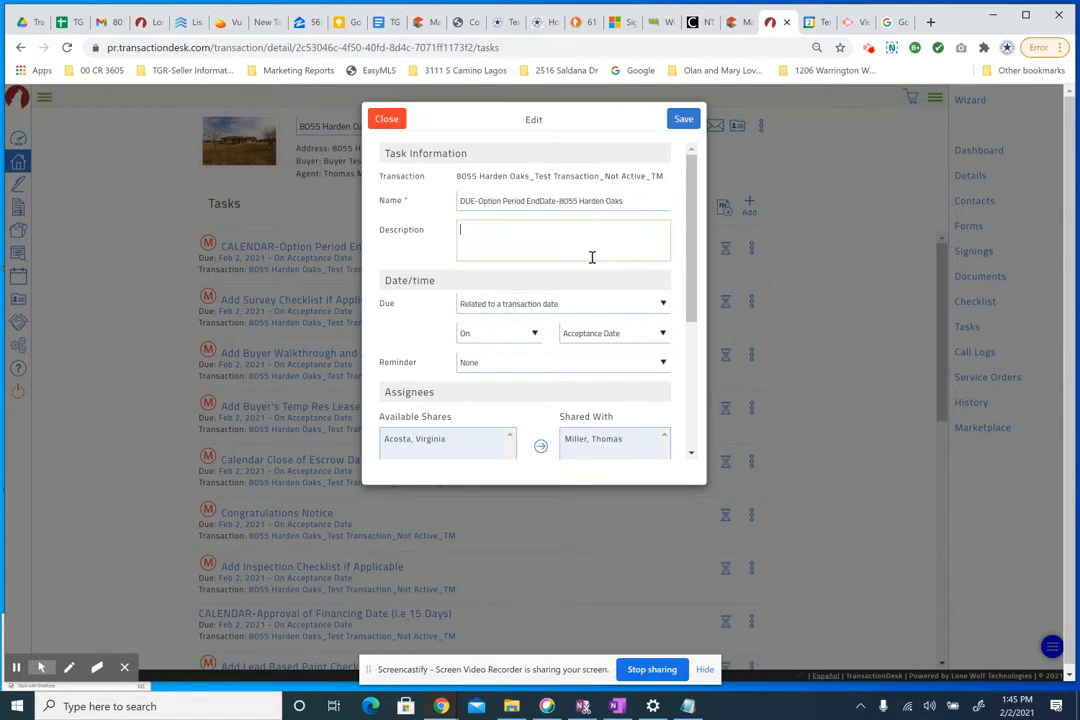
pyautogui.click(551, 304)
pyautogui.click(549, 305)
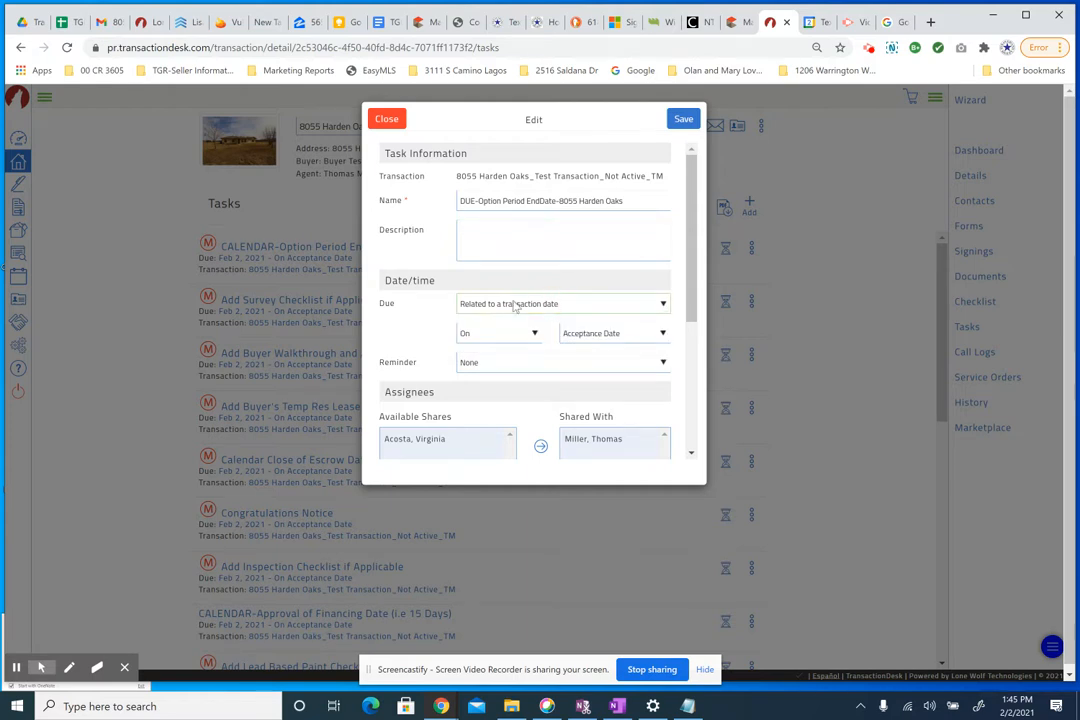
# - Make the task due 10 days after acceptance with a 1-day reminder
pyautogui.click(535, 335)
pyautogui.click(475, 402)
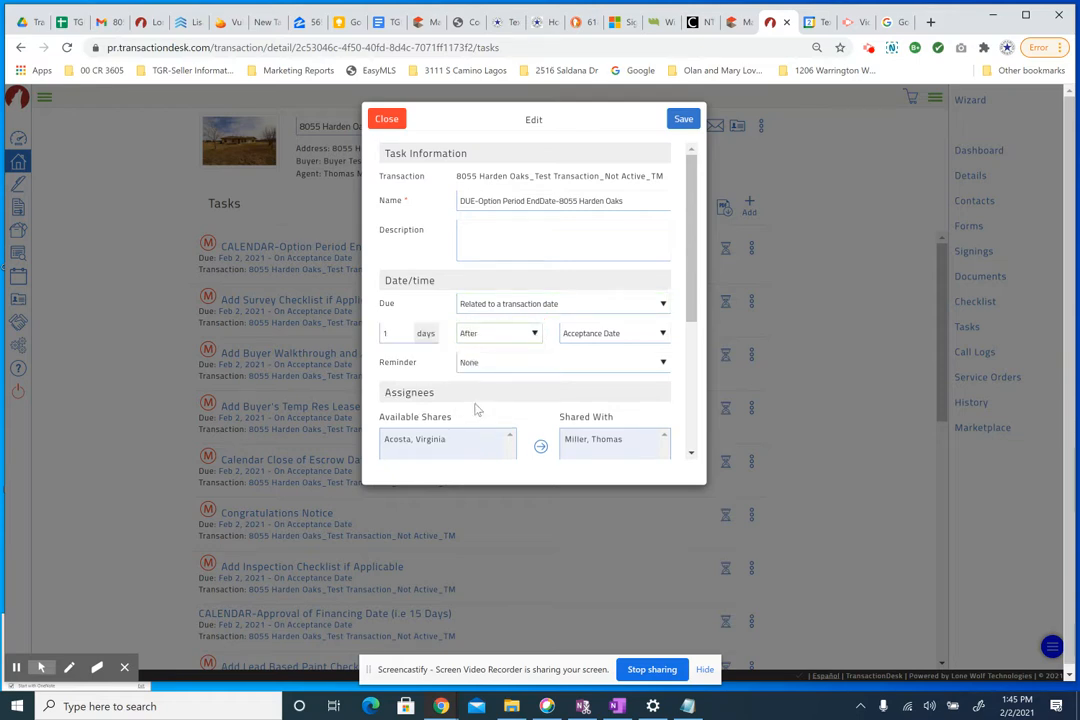
pyautogui.click(383, 333)
pyautogui.click(504, 367)
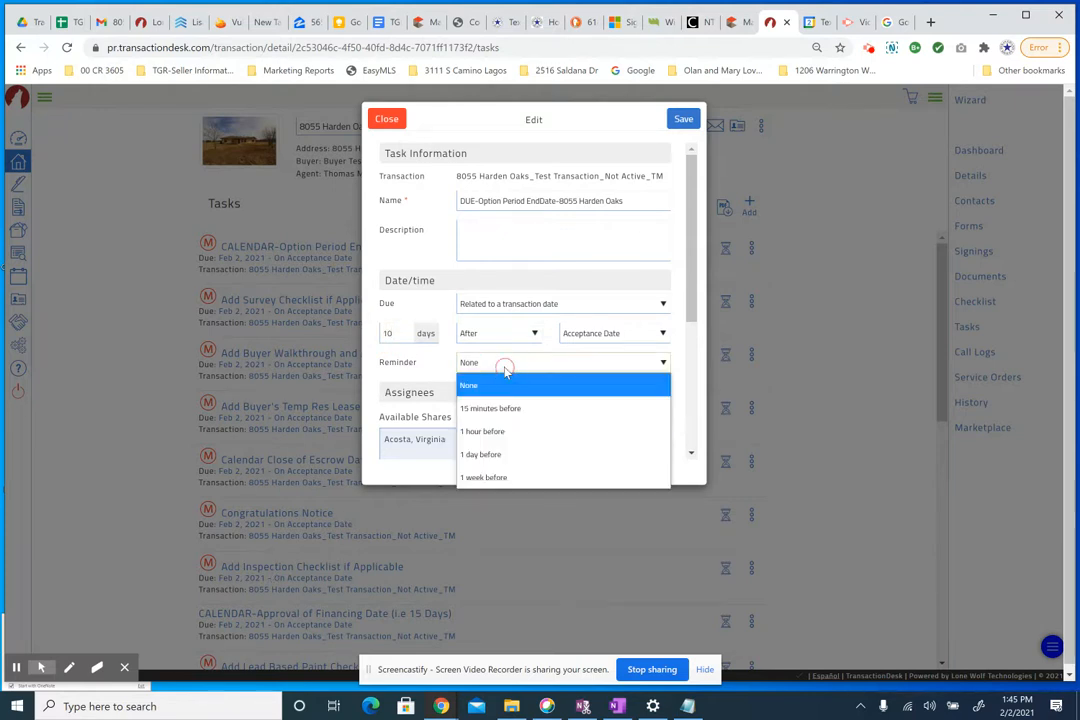
pyautogui.click(510, 455)
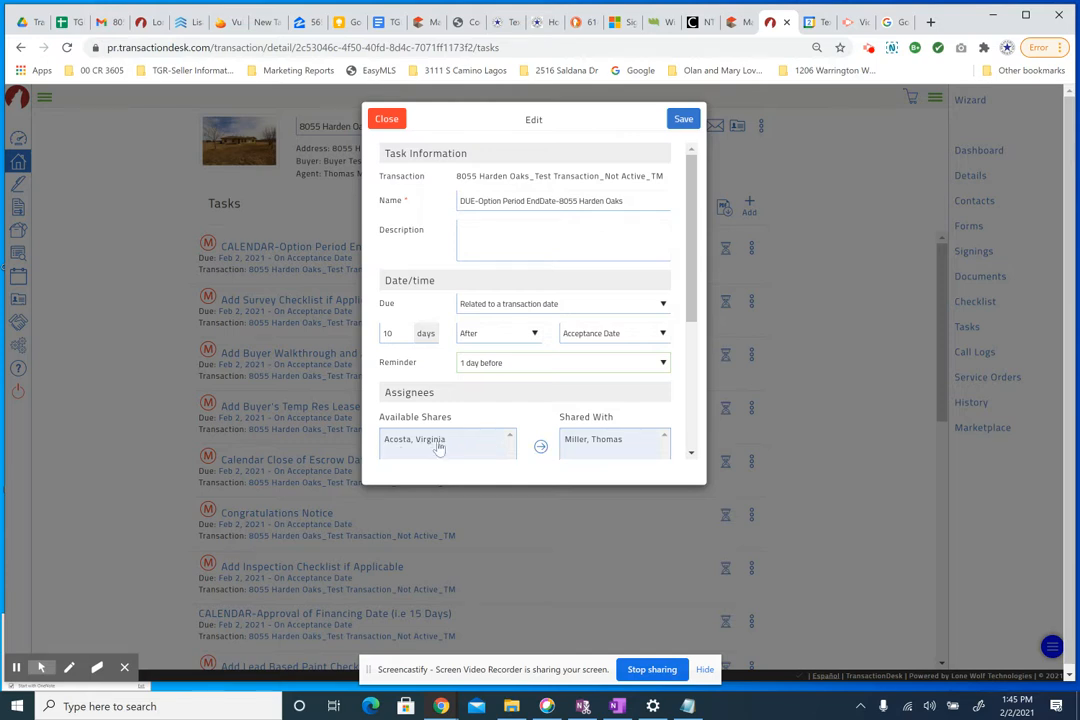
# - Turn on all three notification options (email members, owner status change, all assignees) and save
pyautogui.scroll(-2, 460, 430)
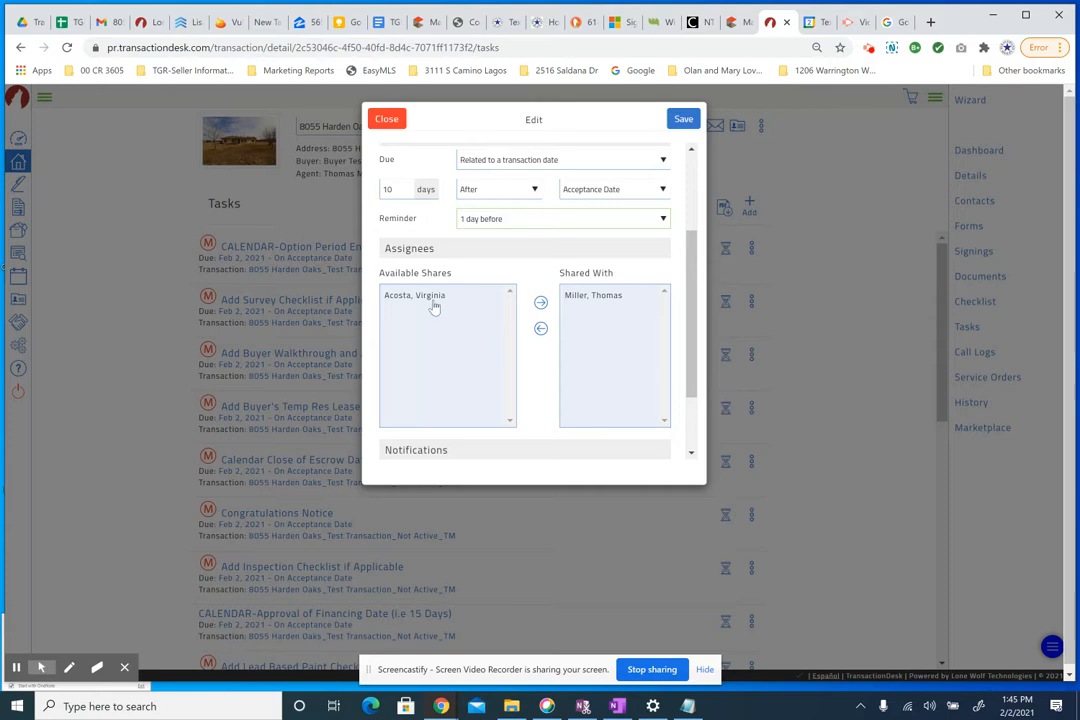
pyautogui.scroll(-1, 478, 352)
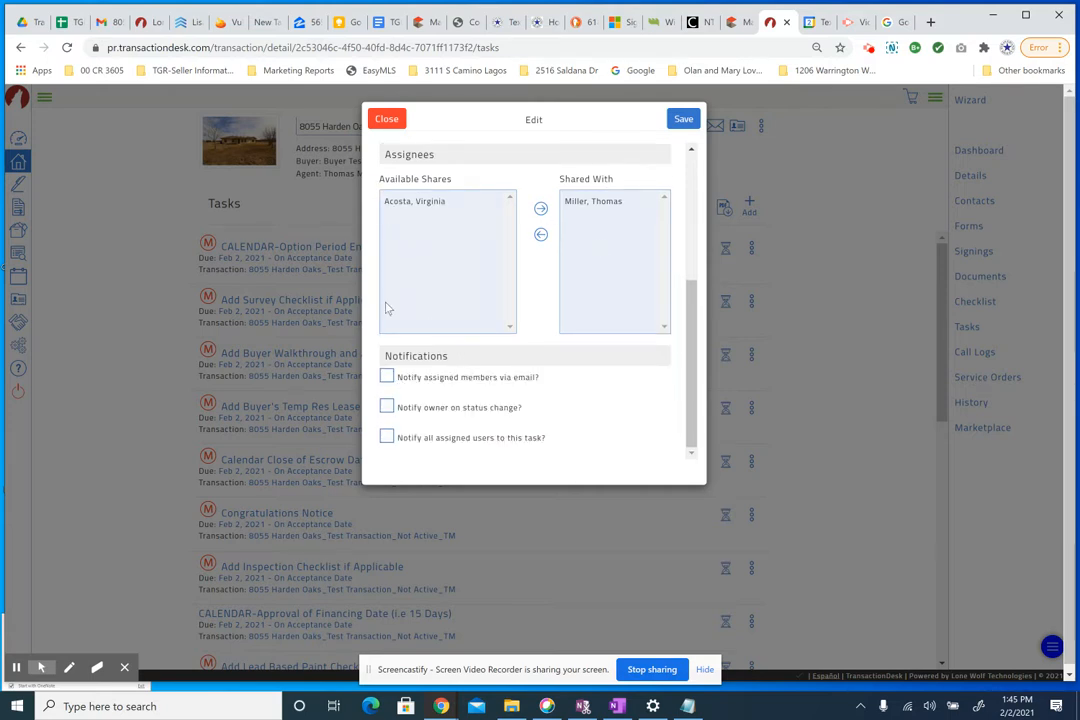
pyautogui.click(387, 377)
pyautogui.click(387, 409)
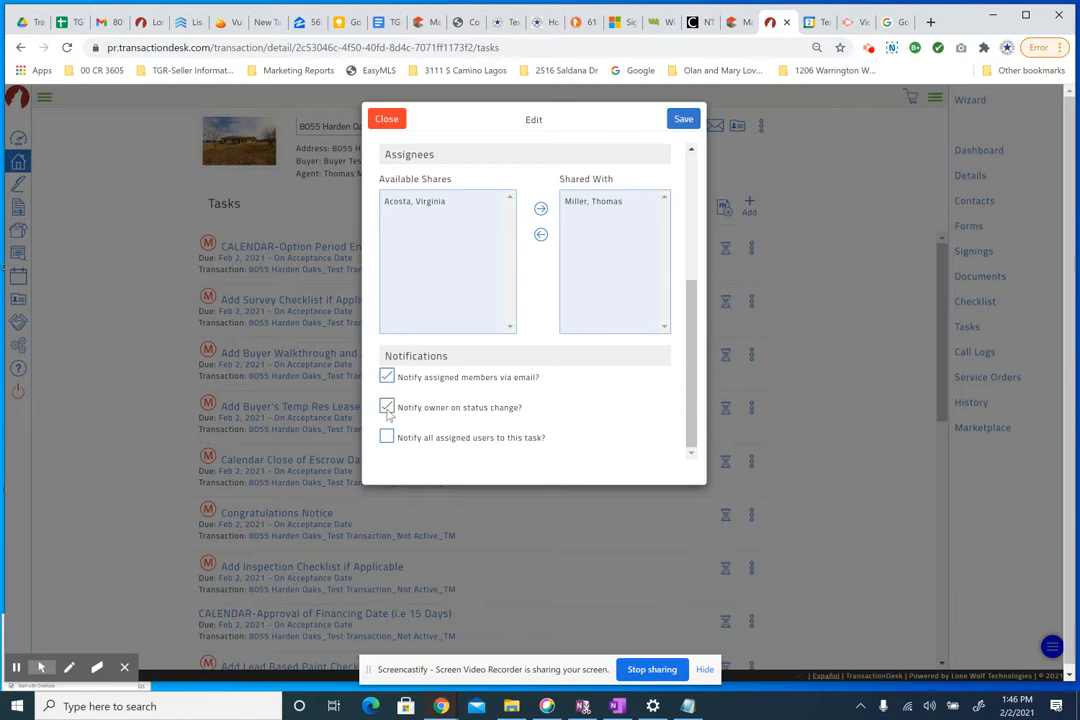
pyautogui.click(386, 439)
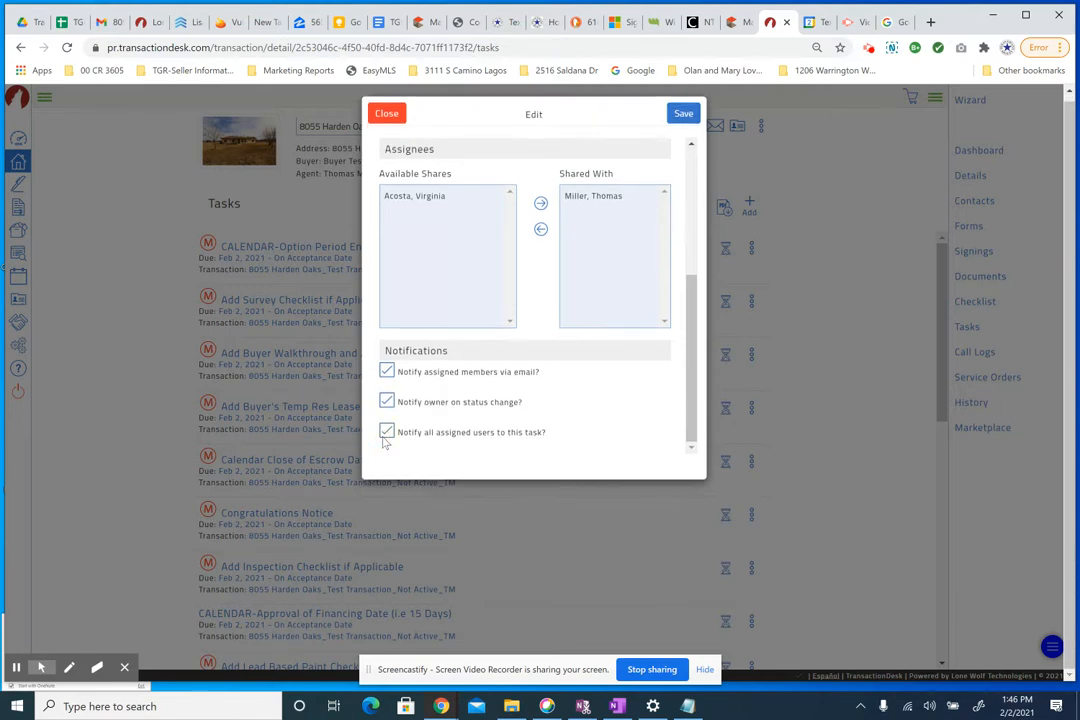
pyautogui.scroll(3, 547, 432)
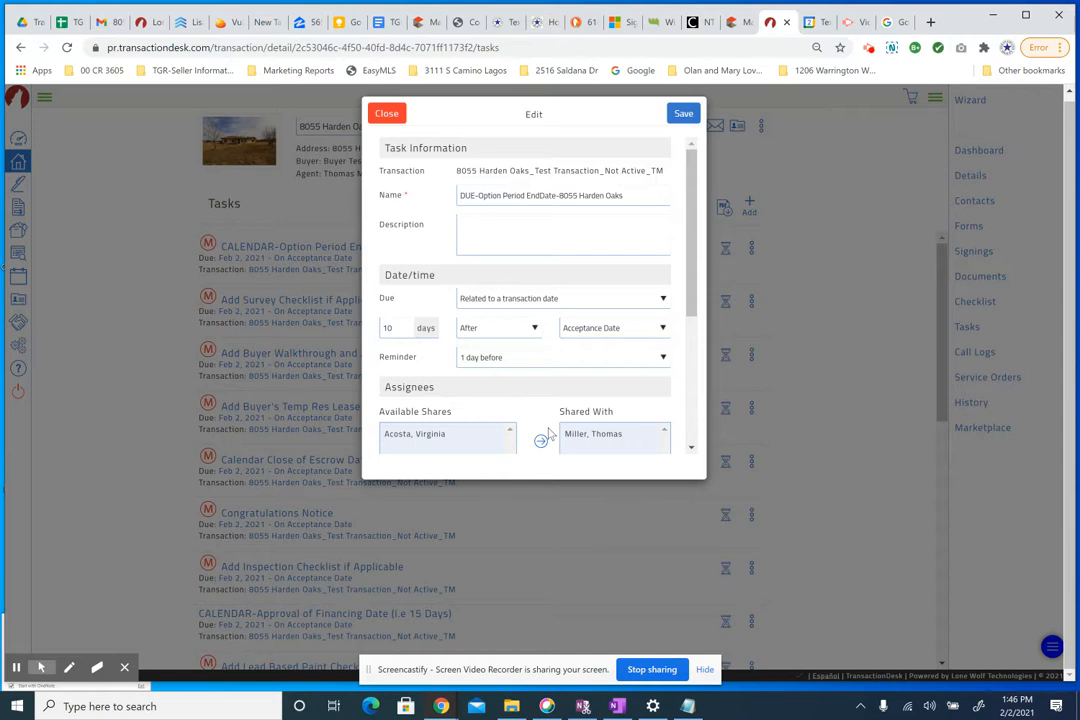
pyautogui.scroll(-5, 545, 435)
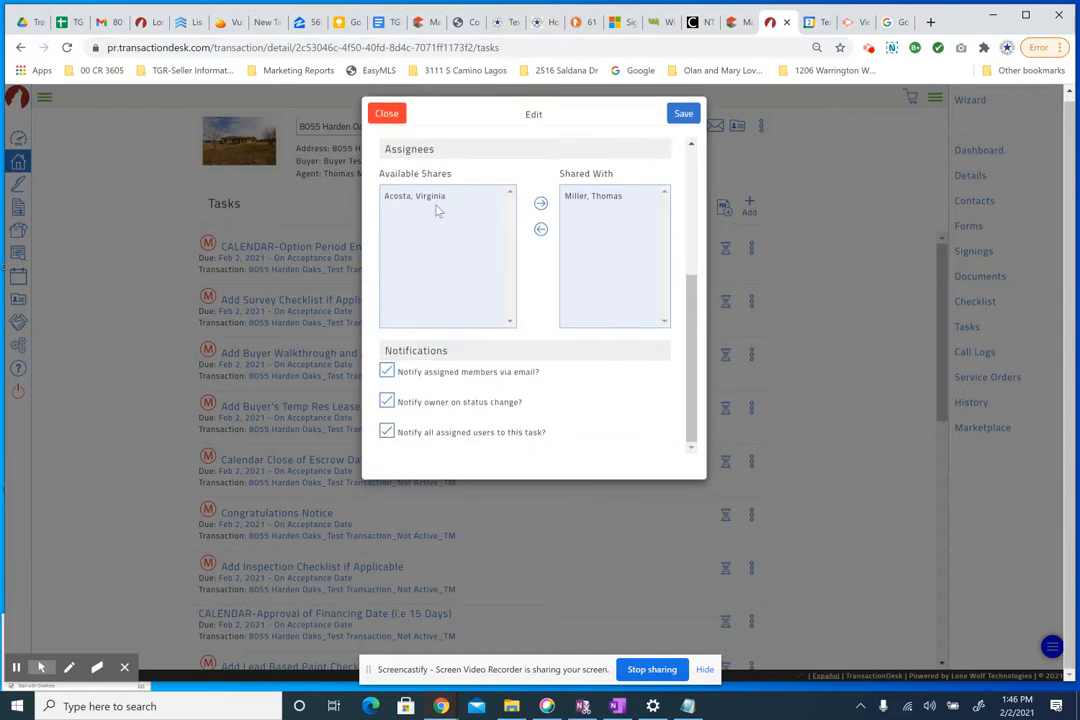
pyautogui.click(680, 116)
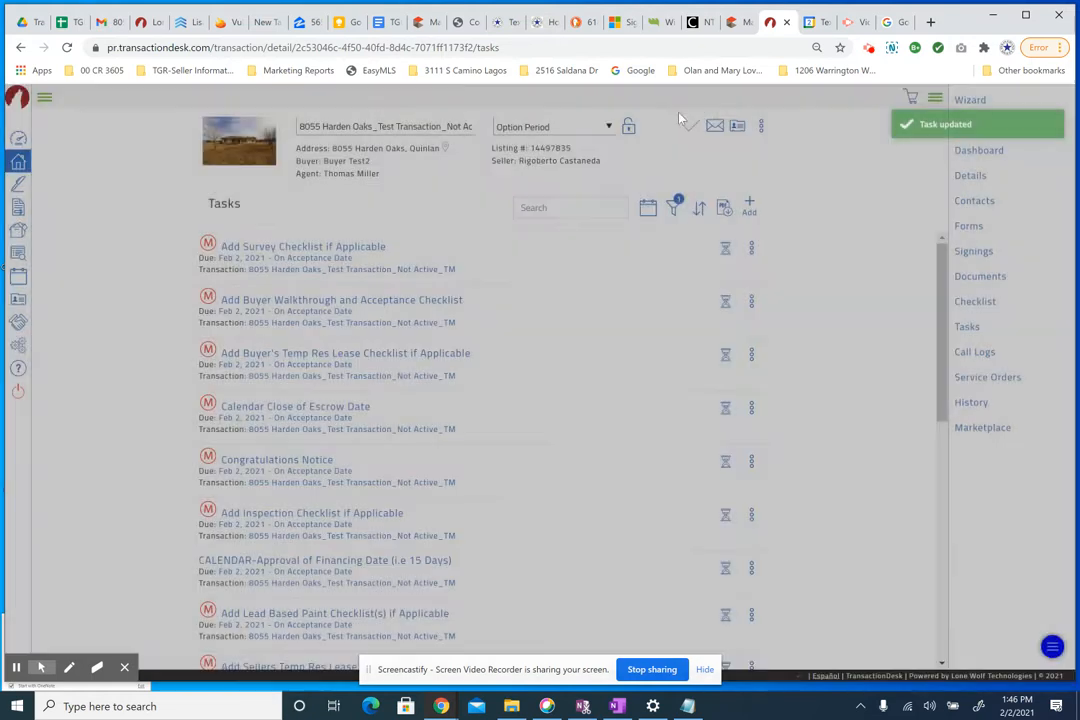
# - Find the renamed task in the Tasks list and confirm its Feb 12 due date
pyautogui.scroll(-4, 393, 543)
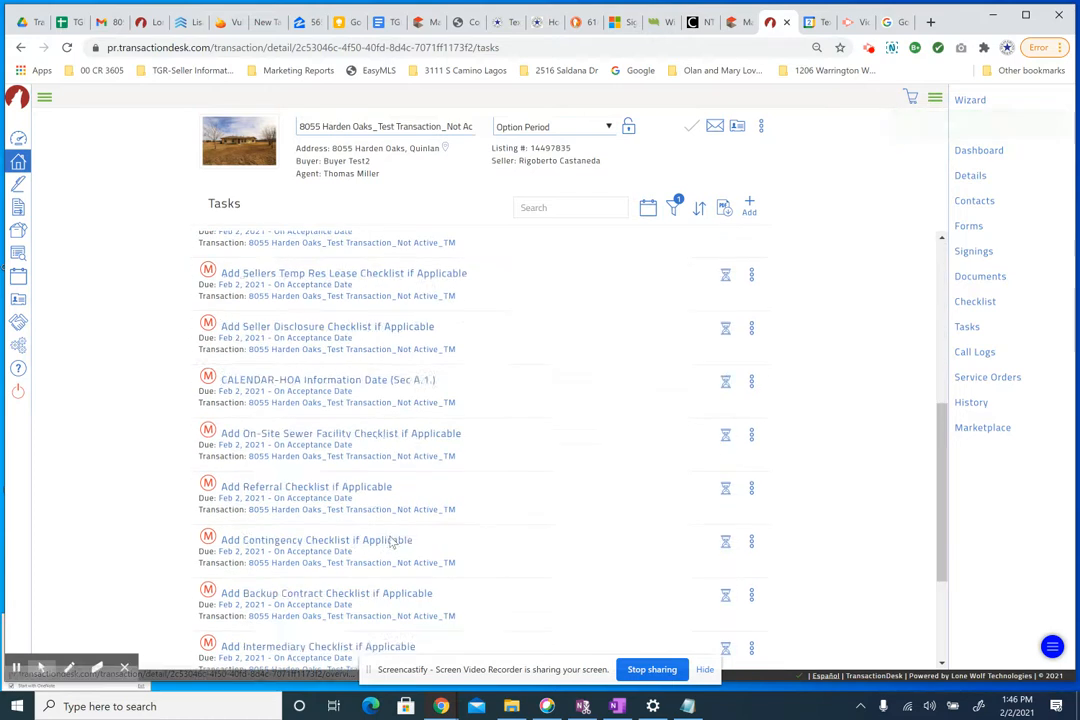
pyautogui.scroll(-2, 392, 545)
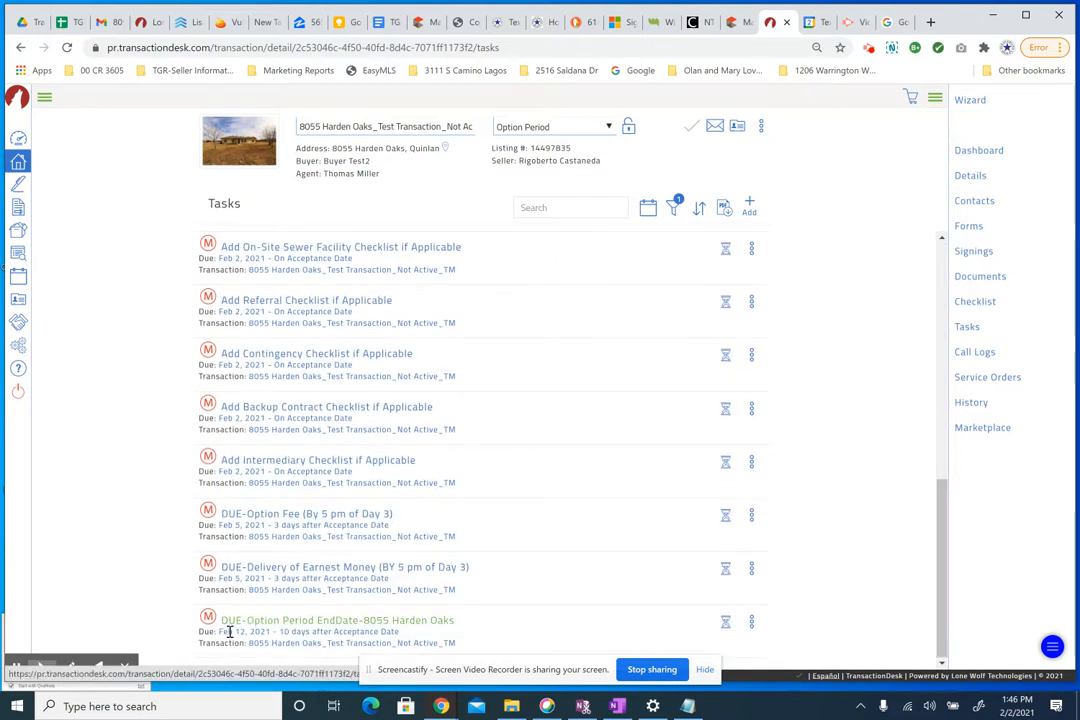
pyautogui.moveTo(232, 632); pyautogui.dragTo(275, 633)
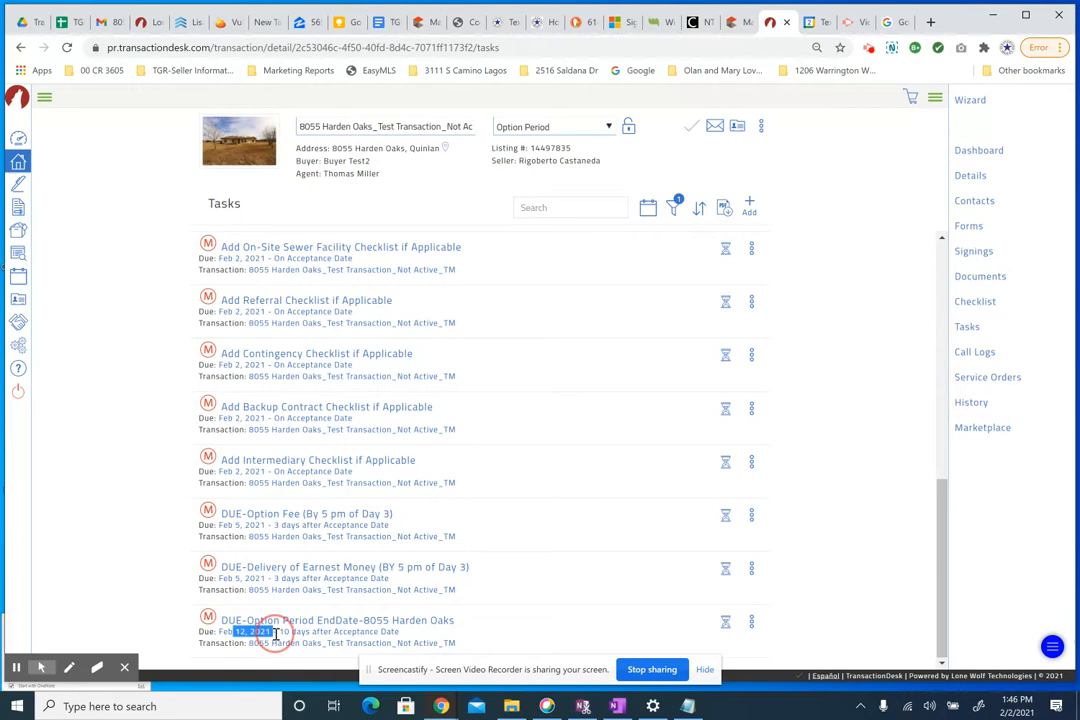
# - Verify the Option Period item shows 2/12/21 in the Checklist, then return to Tasks
pyautogui.click(973, 301)
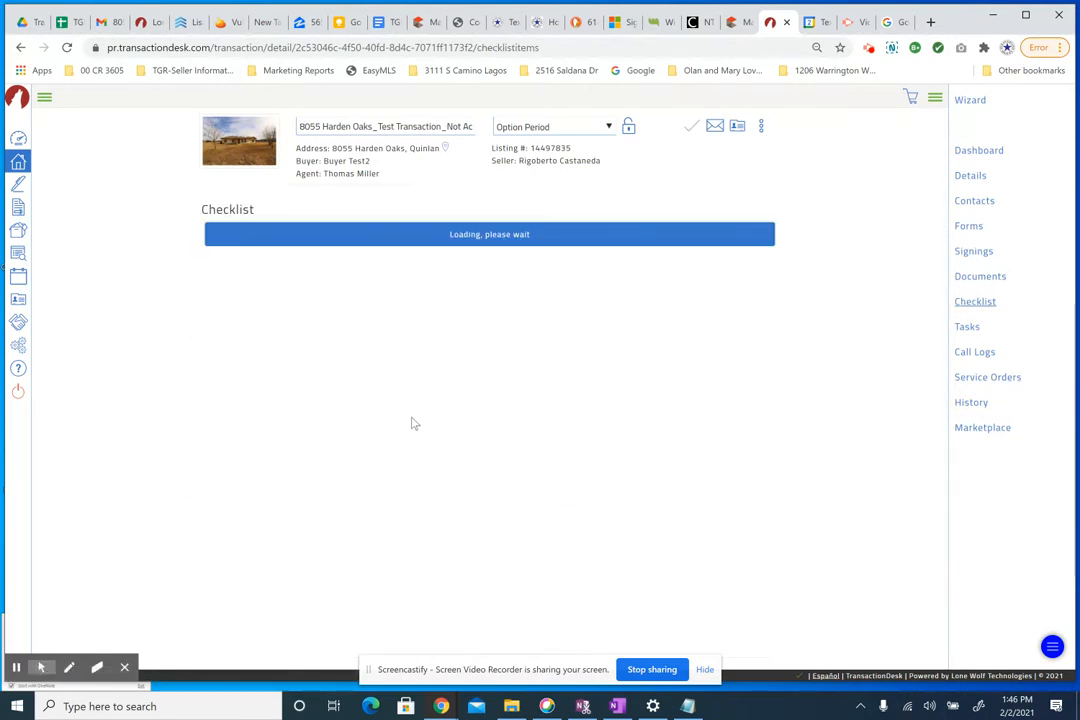
pyautogui.scroll(-15, 407, 432)
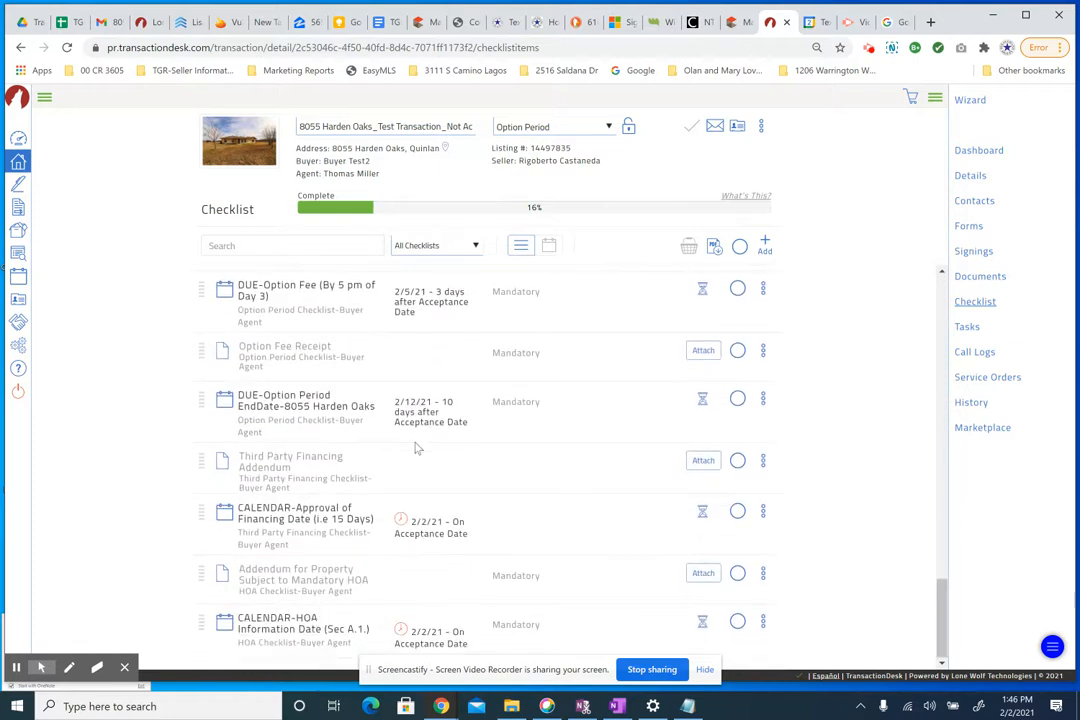
pyautogui.moveTo(241, 398); pyautogui.dragTo(468, 424)
pyautogui.click(414, 402)
pyautogui.moveTo(396, 401); pyautogui.dragTo(433, 402)
pyautogui.click(242, 400)
pyautogui.click(964, 328)
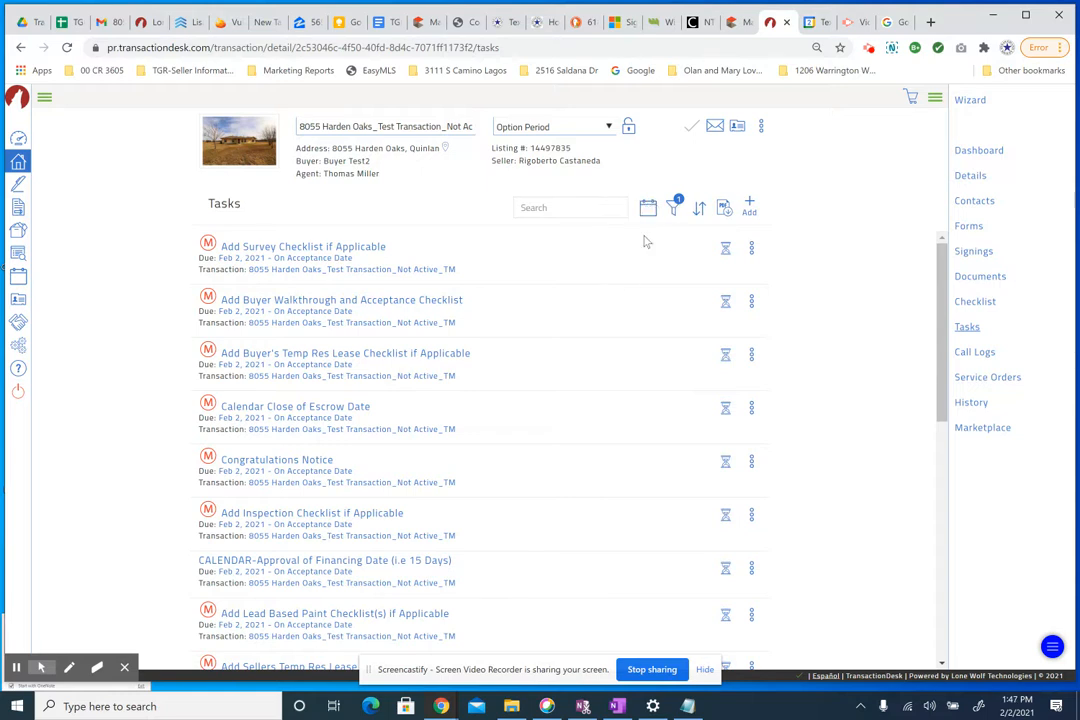
# - Switch Tasks to the month calendar and re-save the DUE-Option Period task on February 12
pyautogui.click(648, 212)
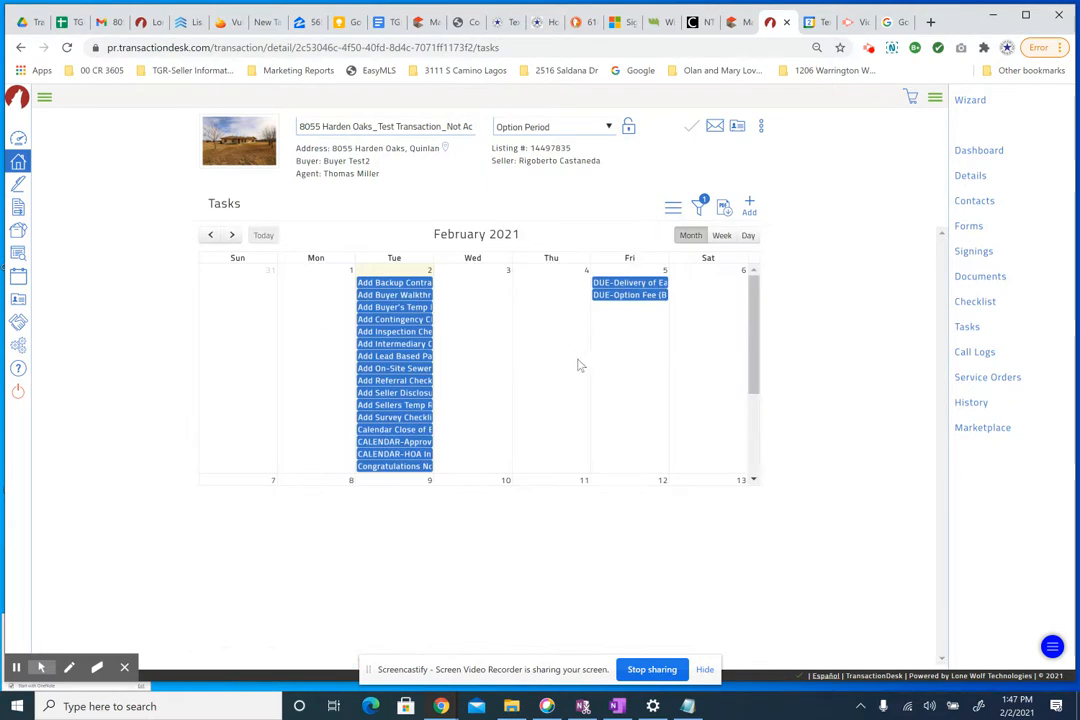
pyautogui.scroll(-3, 600, 366)
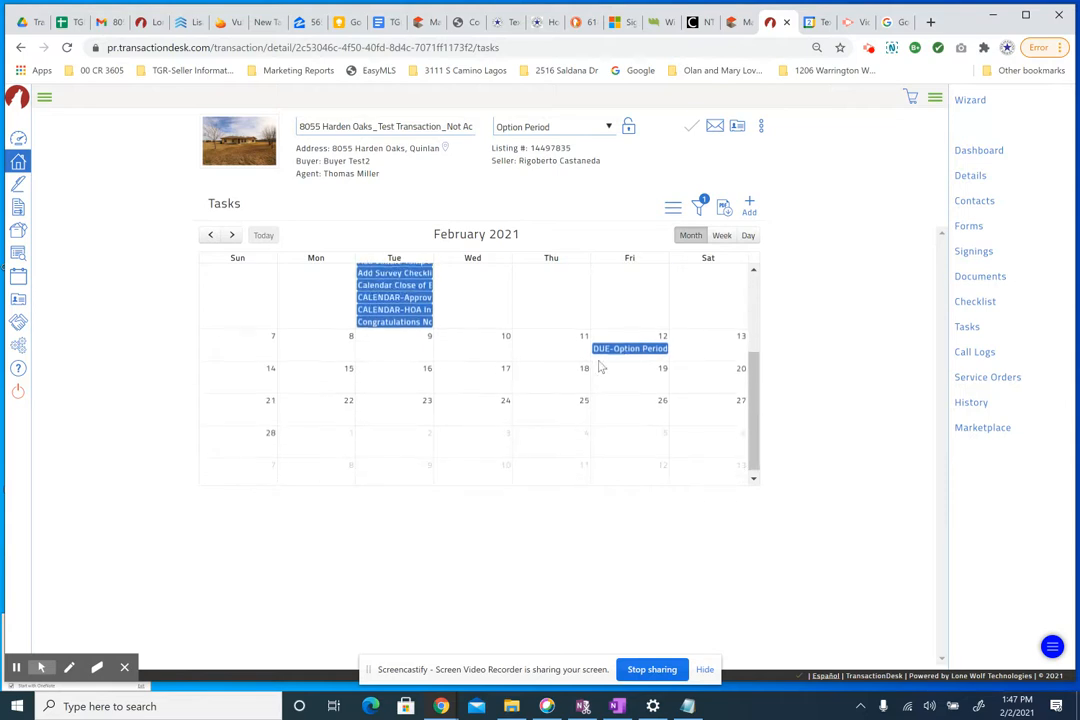
pyautogui.click(627, 348)
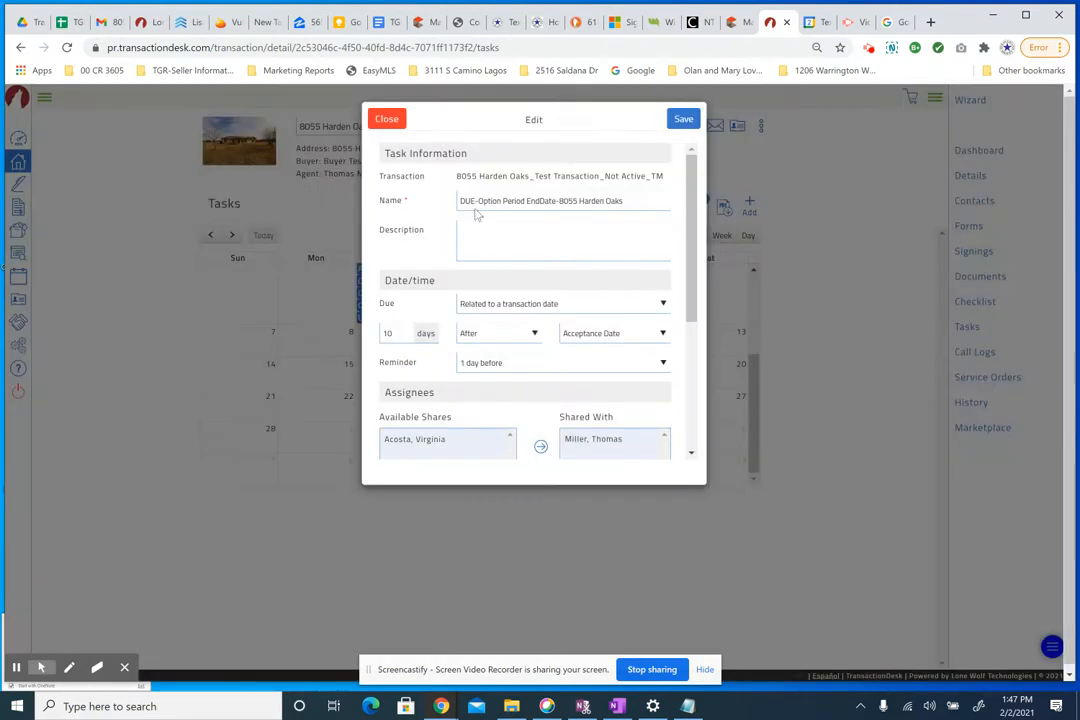
pyautogui.moveTo(459, 174); pyautogui.dragTo(543, 176)
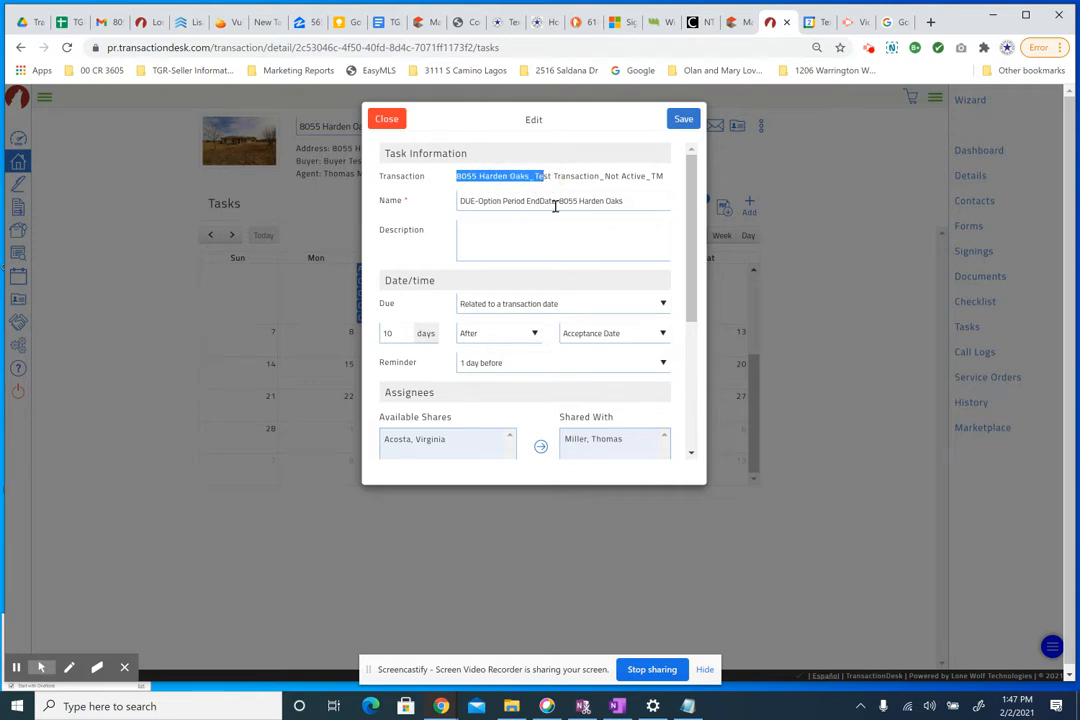
pyautogui.click(685, 120)
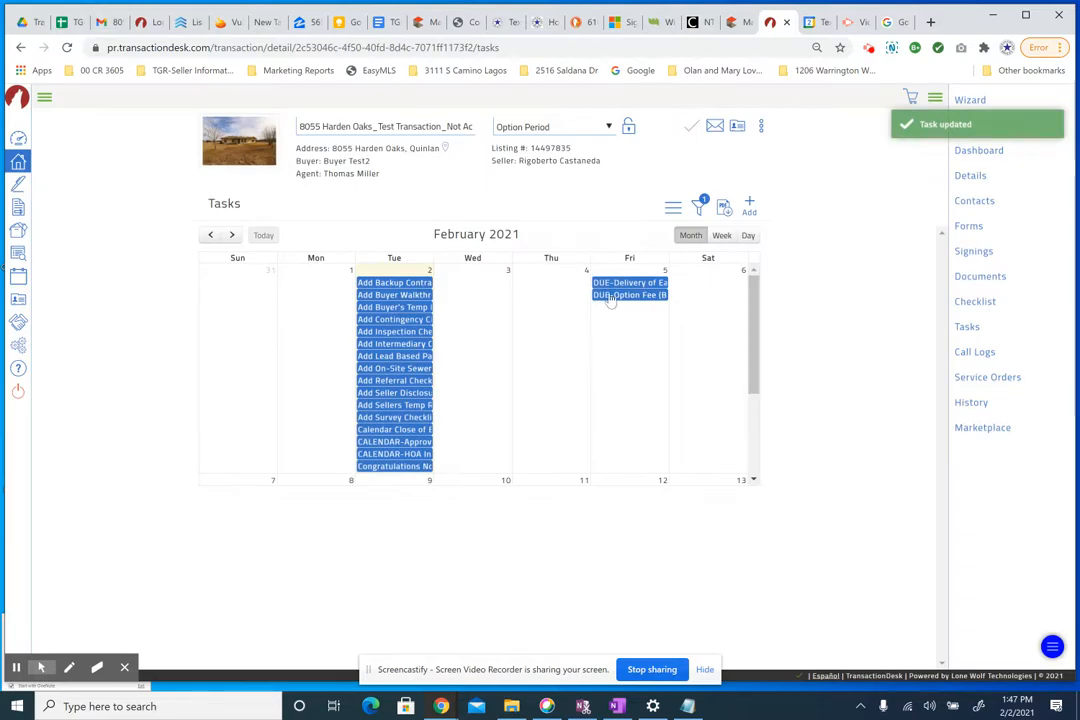
pyautogui.scroll(-3, 581, 403)
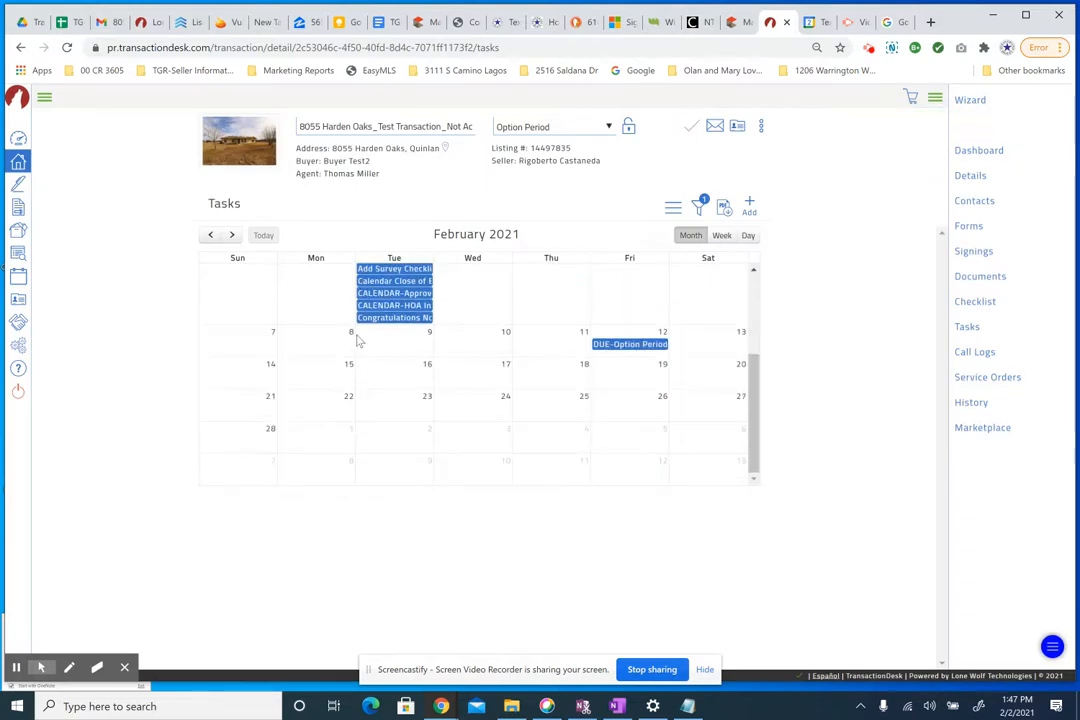
pyautogui.scroll(3, 359, 341)
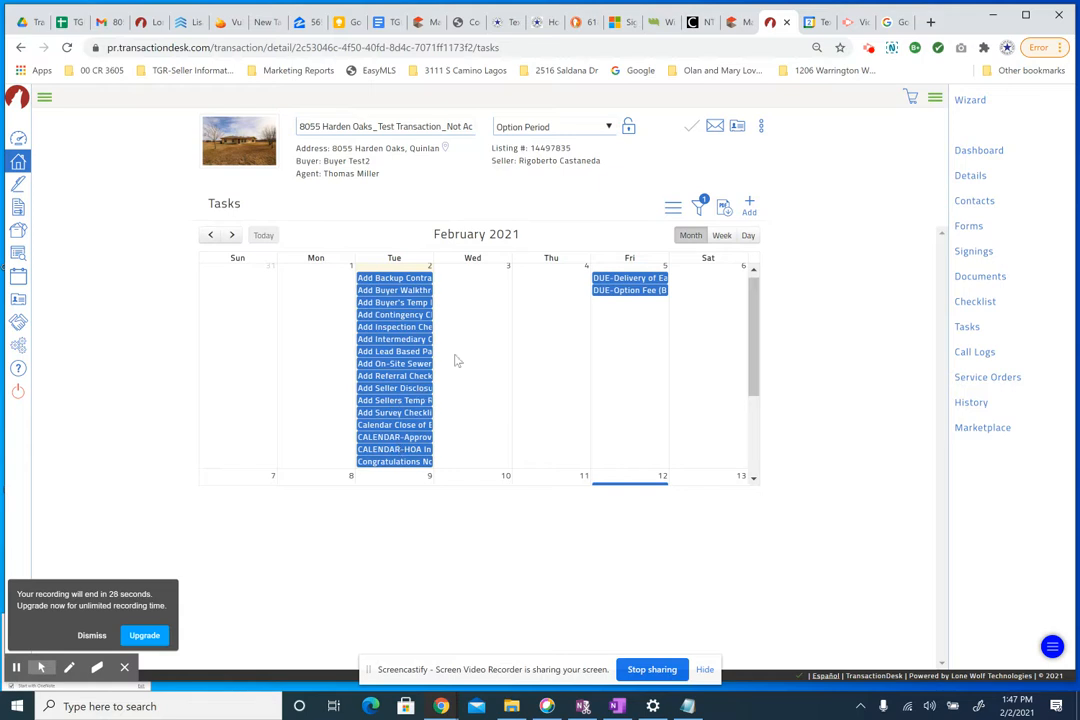
# - Scroll through the Checklist to review the DUE entries
pyautogui.click(973, 303)
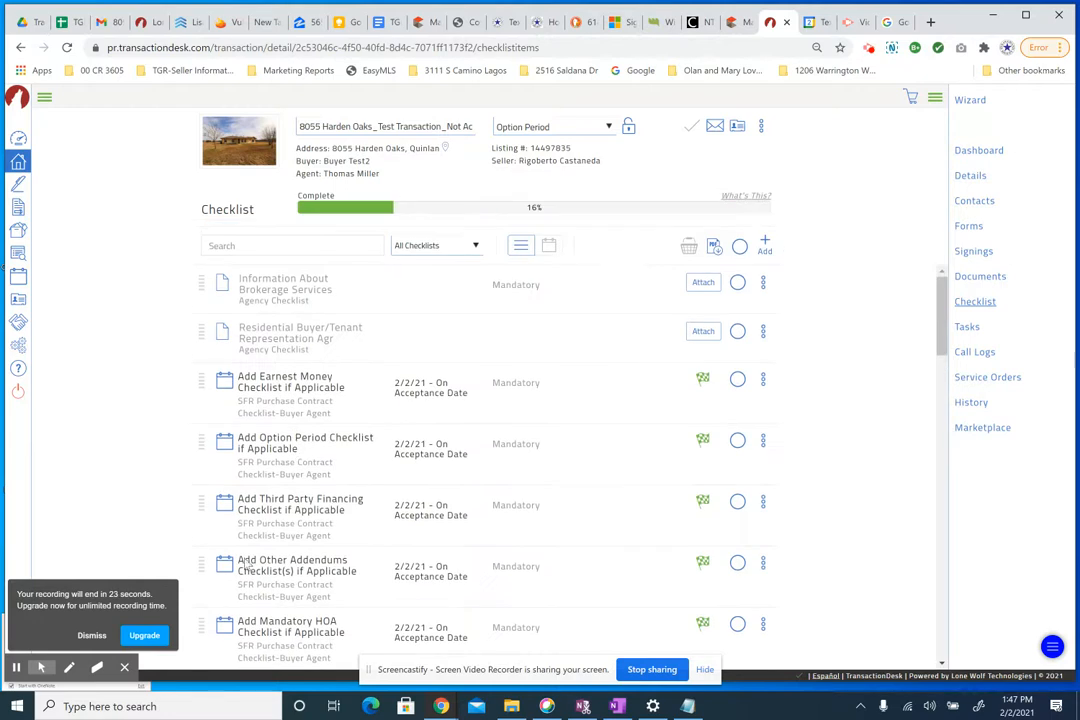
pyautogui.click(91, 637)
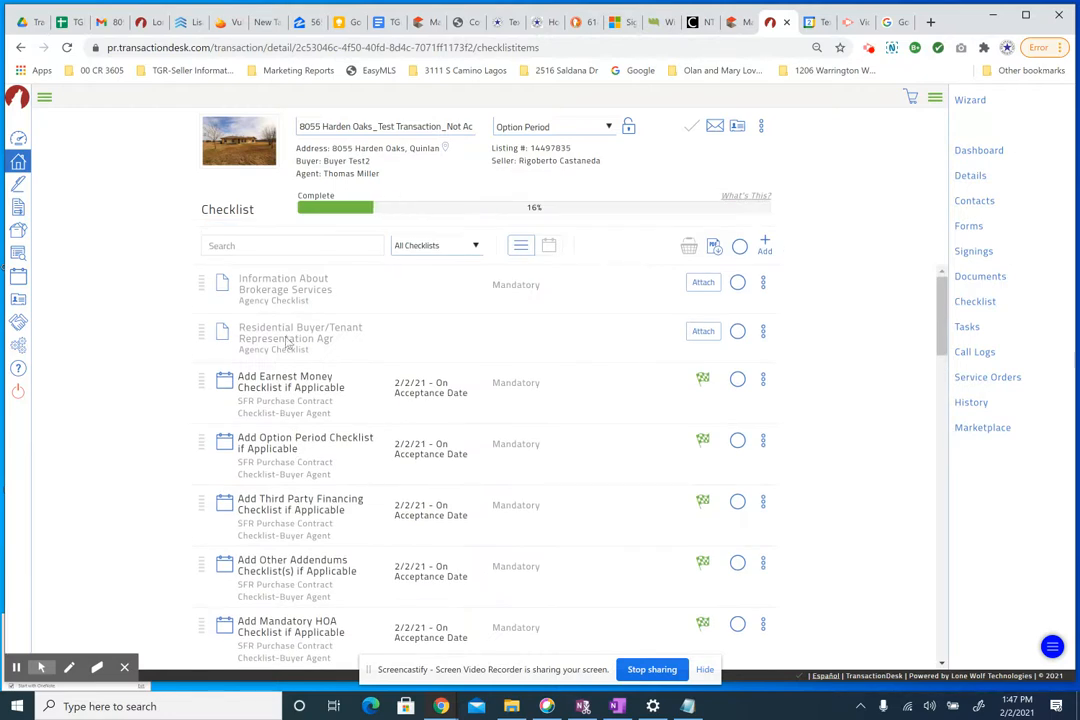
pyautogui.scroll(-7, 357, 486)
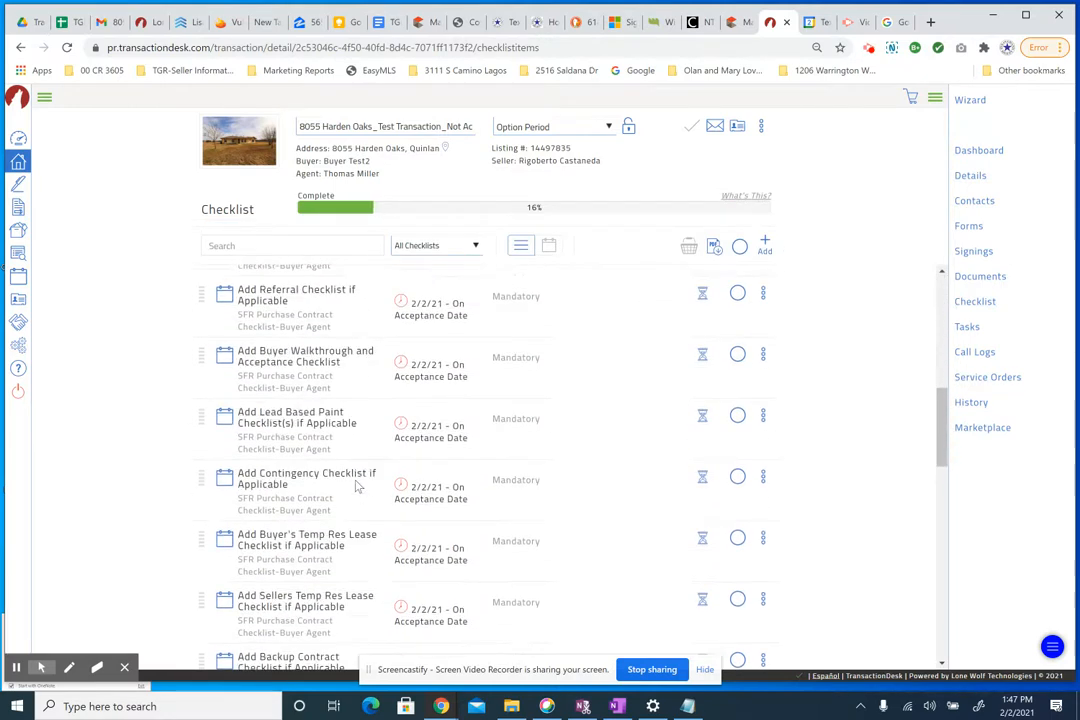
pyautogui.scroll(-7, 357, 486)
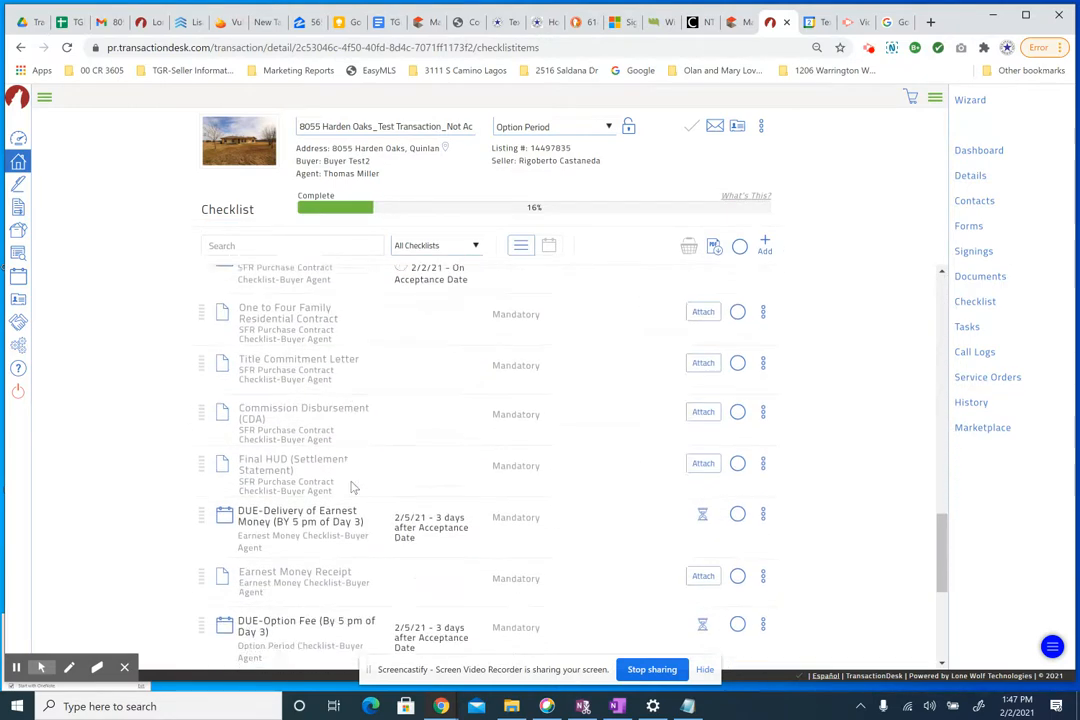
pyautogui.click(261, 442)
pyautogui.scroll(-5, 293, 562)
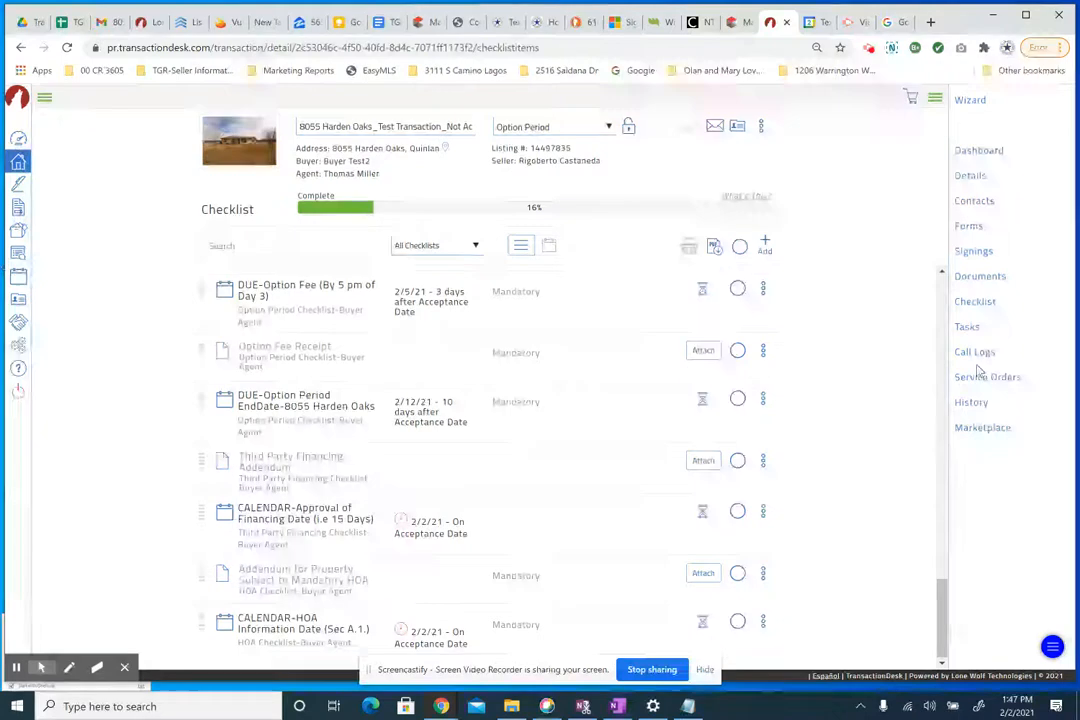
# - Return to the Tasks page shown as a list
pyautogui.click(967, 326)
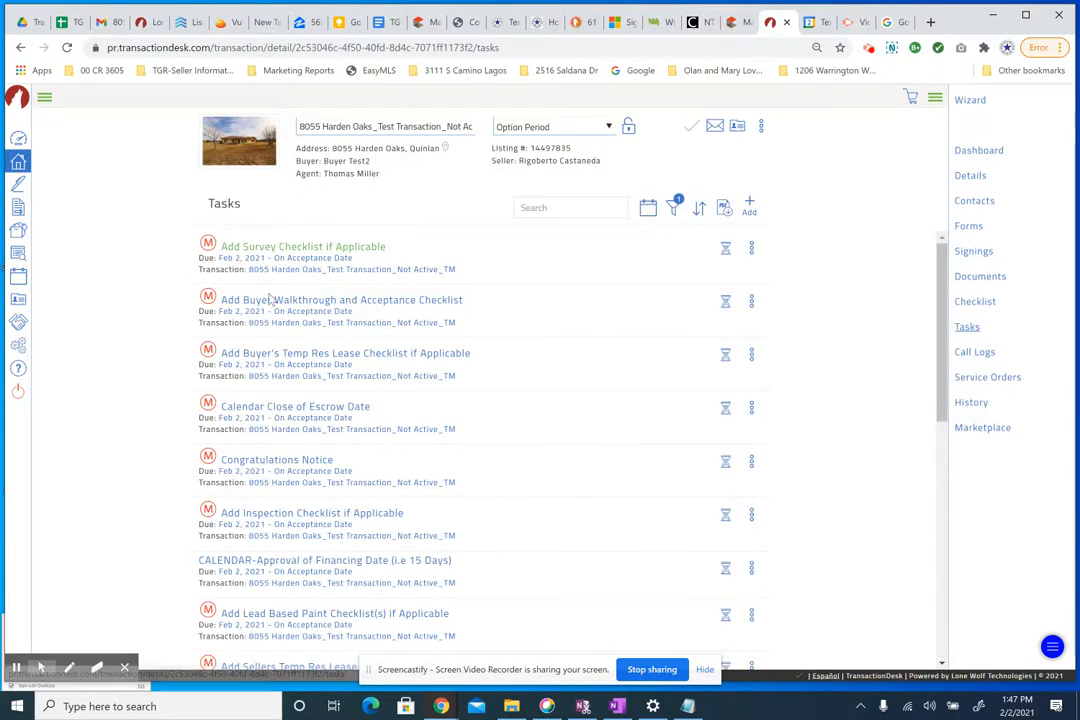
pyautogui.scroll(-1, 300, 428)
pyautogui.scroll(-2, 298, 425)
pyautogui.scroll(3, 297, 418)
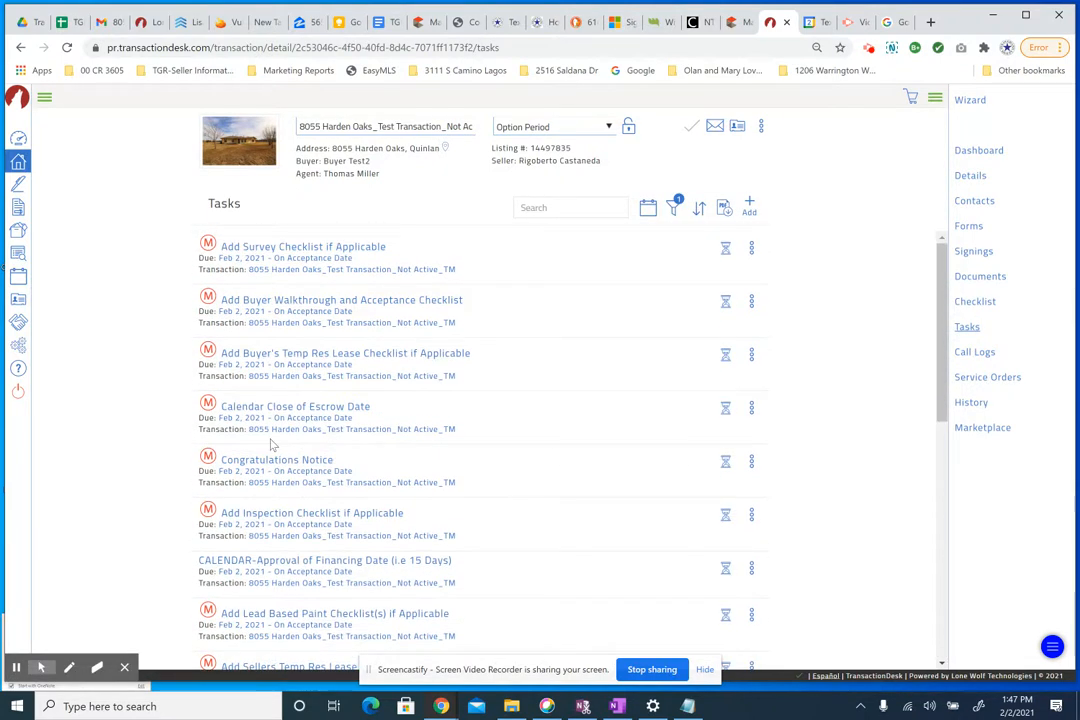